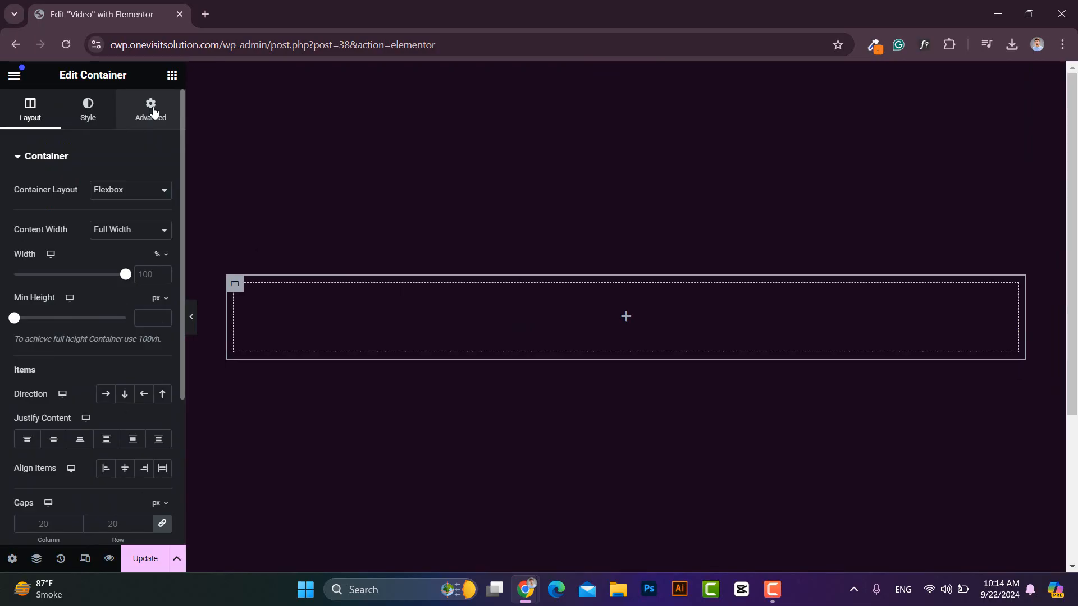
# - Set the container's padding to 5 px on all sides
pyautogui.click(153, 112)
pyautogui.click(140, 263)
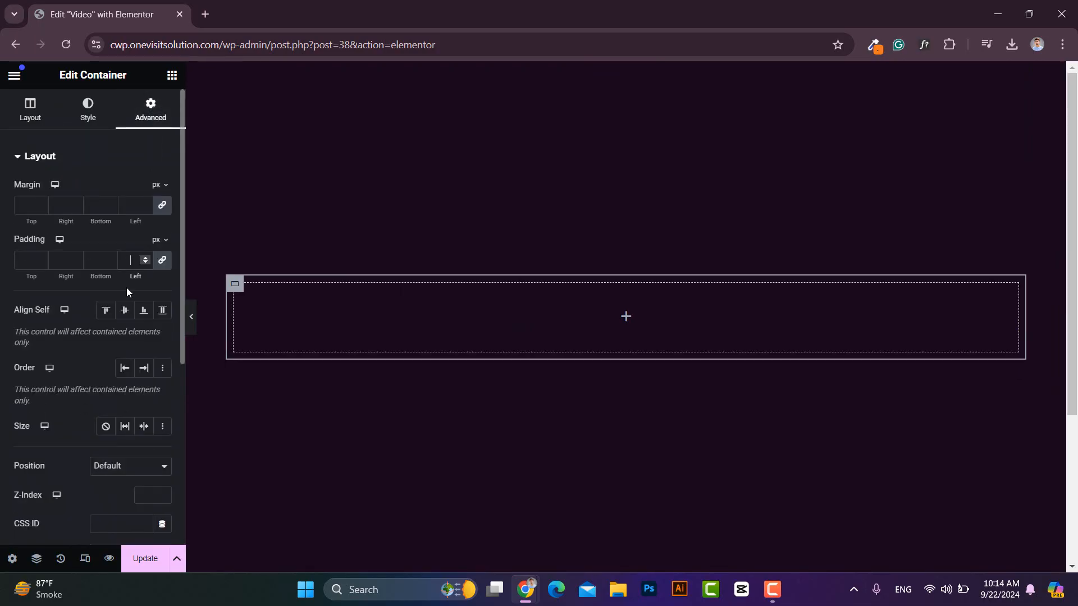
pyautogui.write('5')
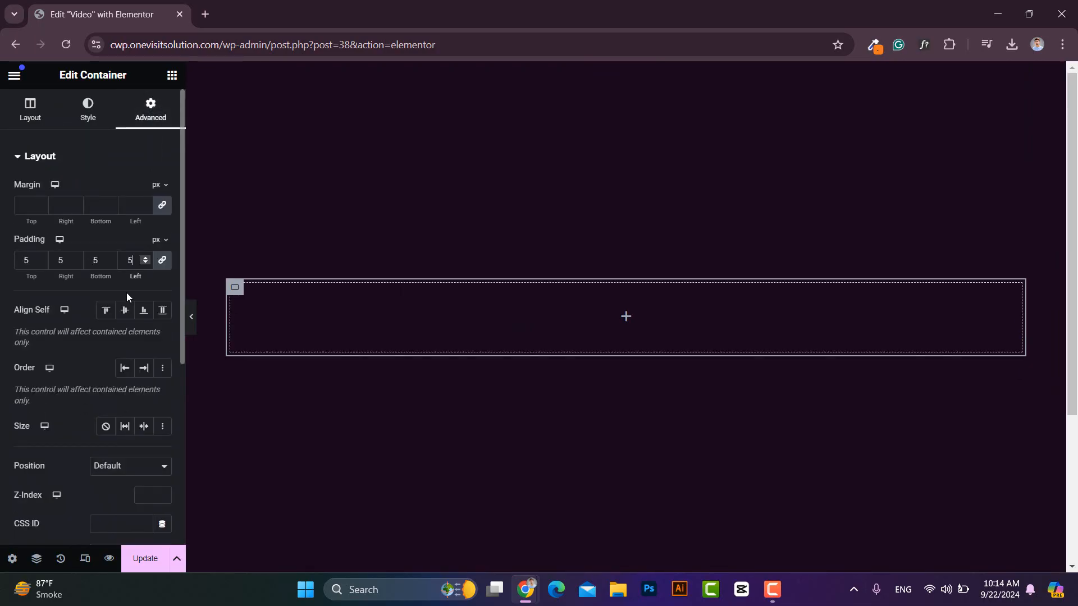
# - Duplicate the padded container twice to make three equal columns side by side
pyautogui.rightClick(234, 287)
pyautogui.click(274, 258)
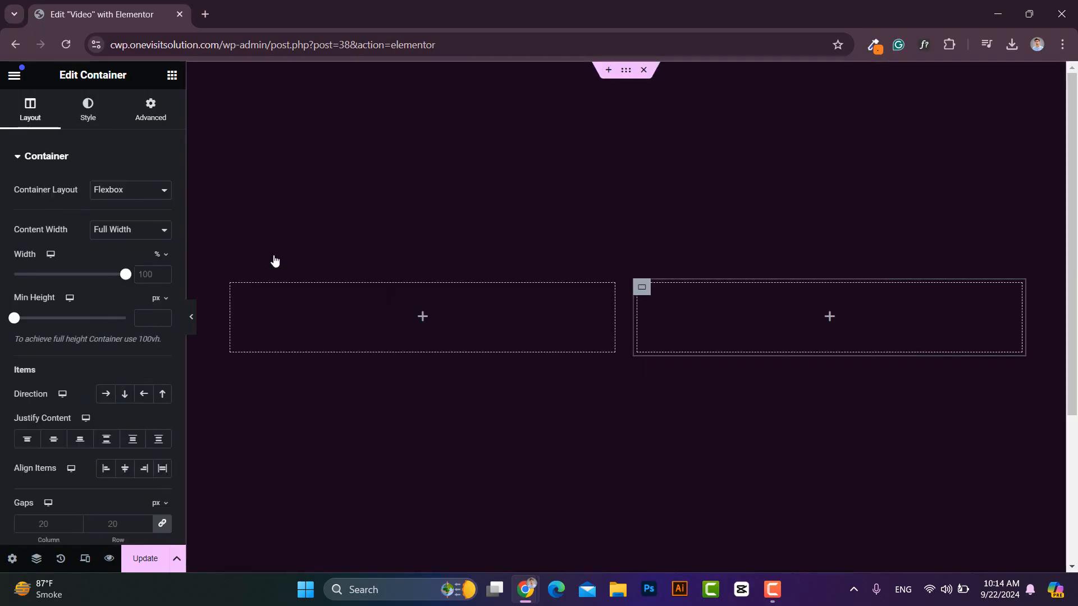
pyautogui.rightClick(232, 288)
pyautogui.click(275, 256)
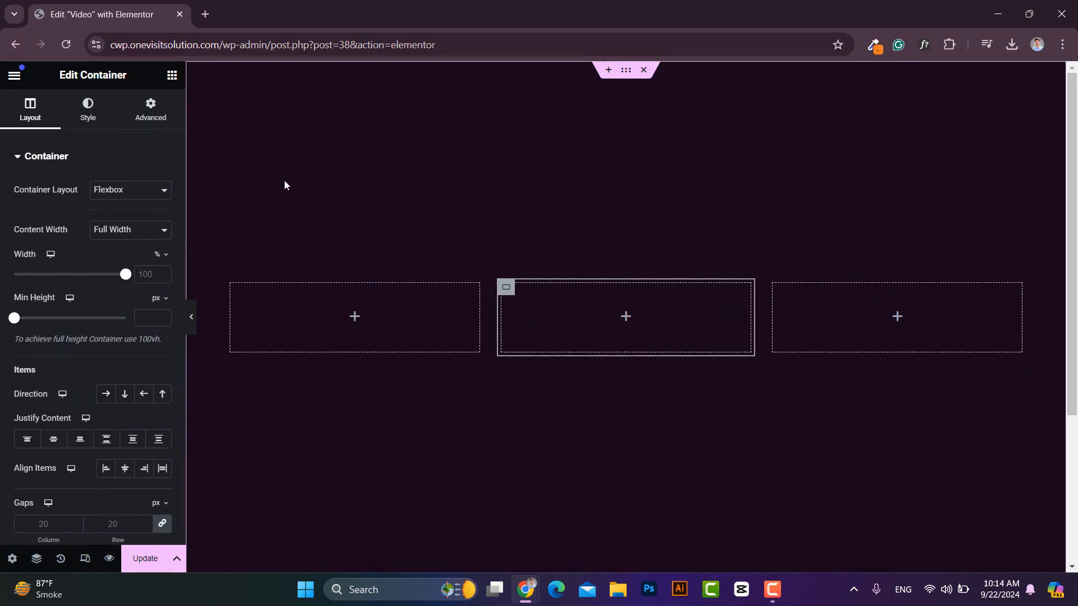
# - Nest a new container inside the middle column and set its minimum height to 400 px
pyautogui.click(171, 76)
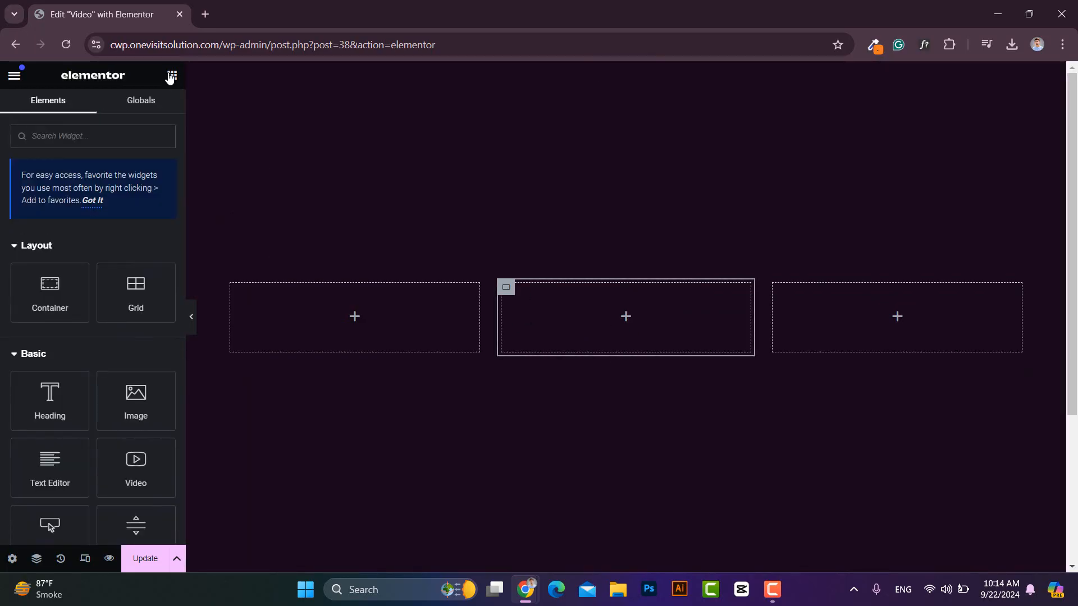
pyautogui.moveTo(51, 293); pyautogui.dragTo(591, 323)
pyautogui.click(34, 561)
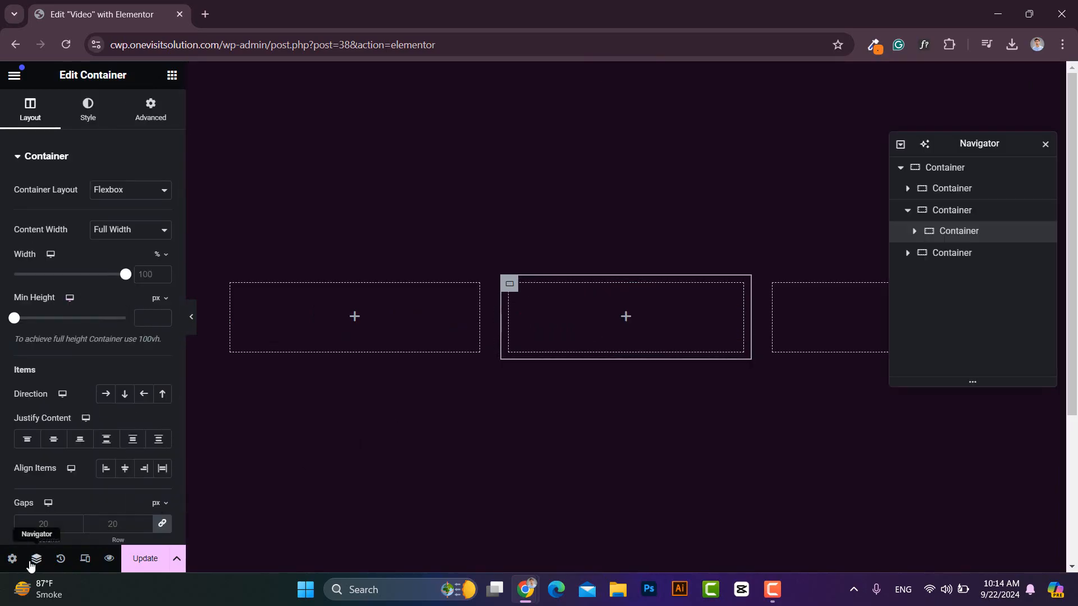
pyautogui.click(950, 211)
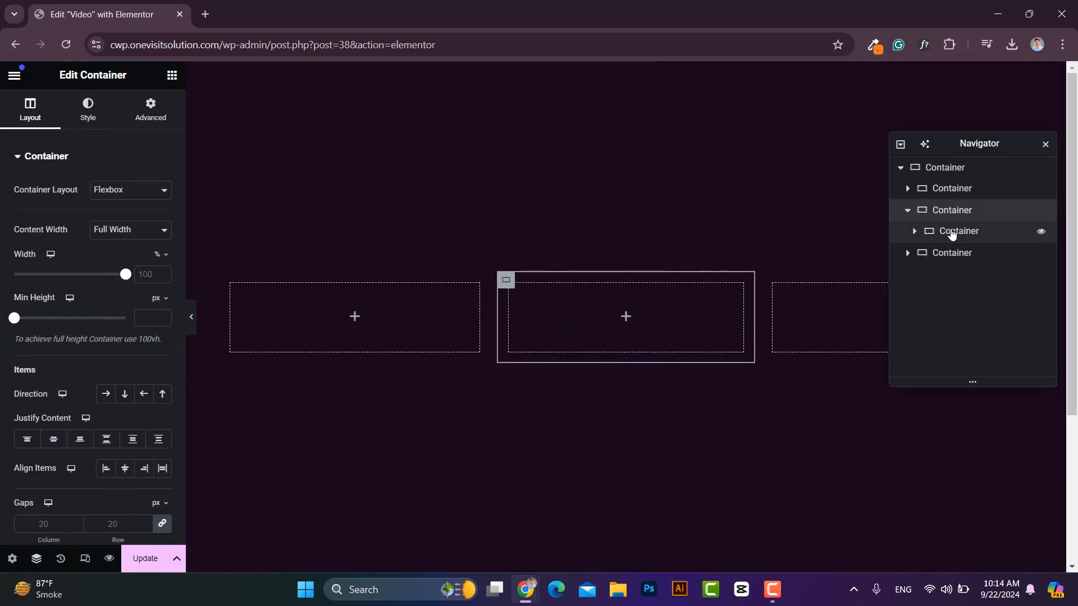
pyautogui.click(950, 235)
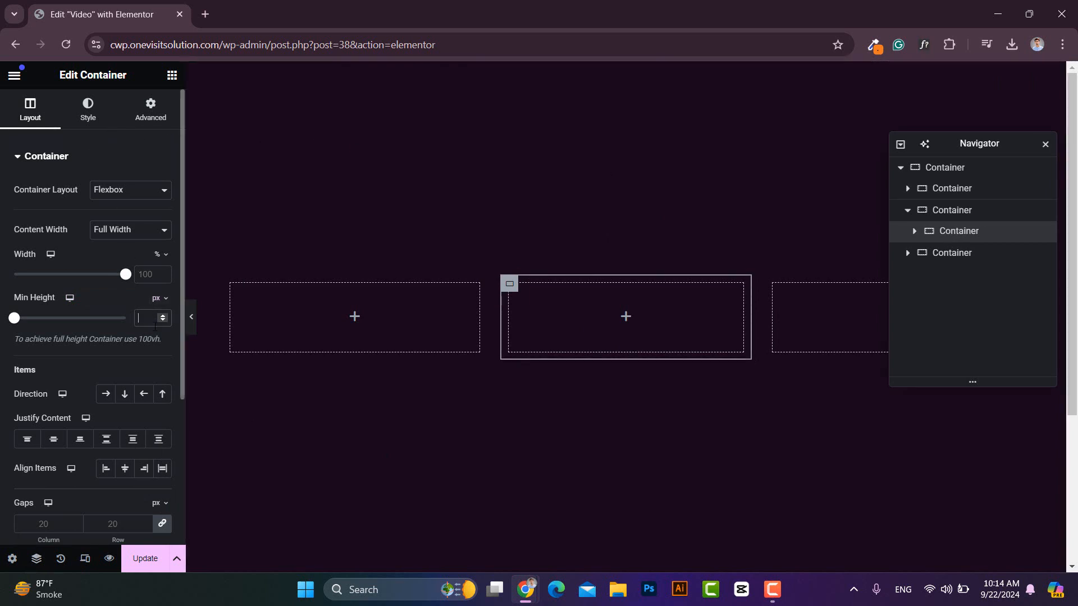
pyautogui.write('400')
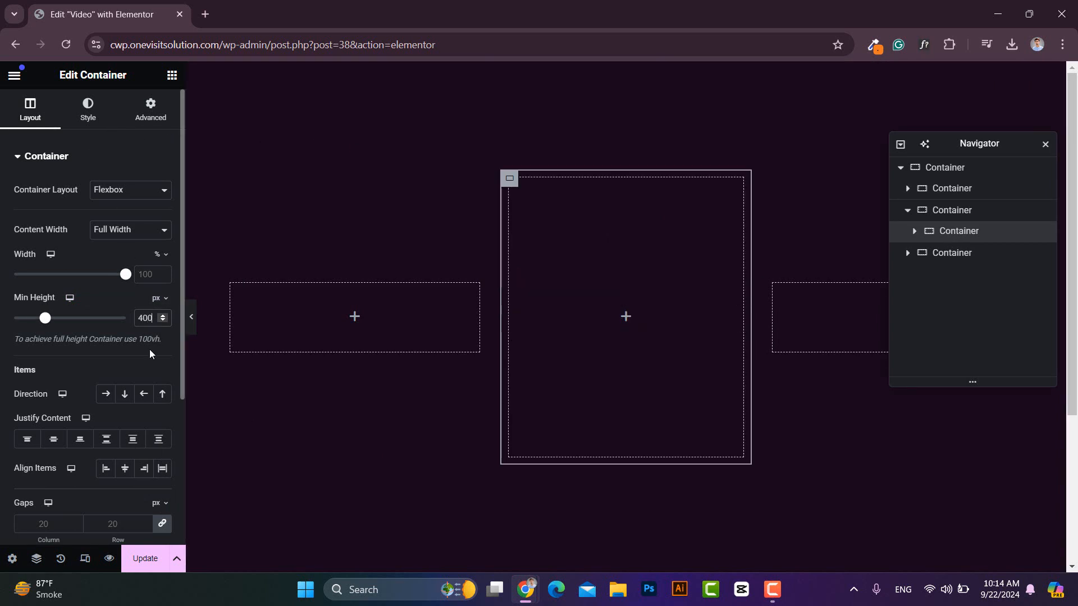
# - Give the nested container a classic background in the global color "Card Color"
pyautogui.click(88, 113)
pyautogui.click(106, 219)
pyautogui.click(144, 248)
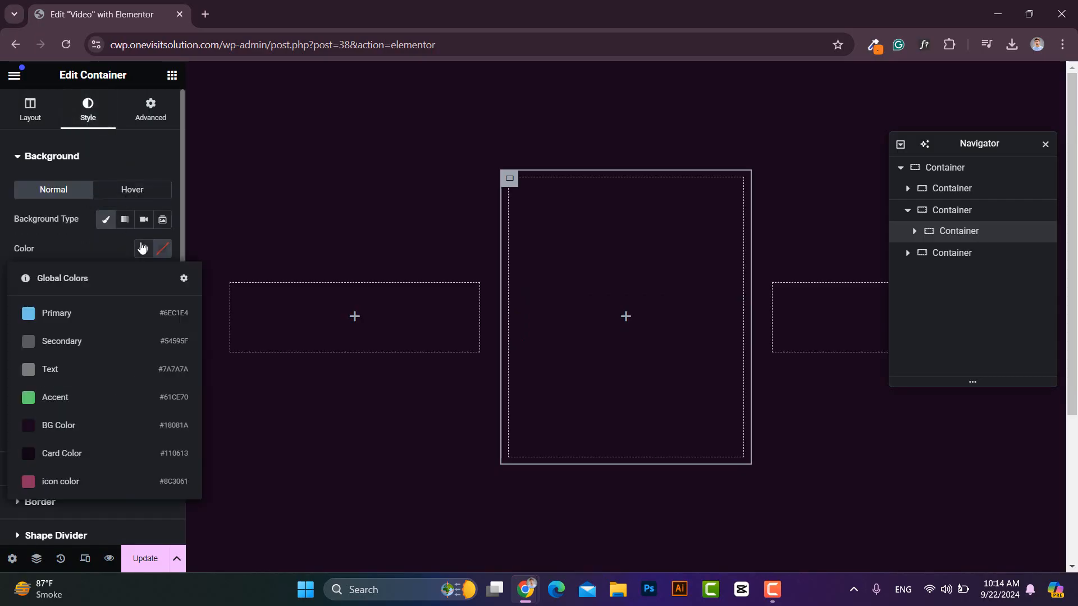
pyautogui.click(94, 452)
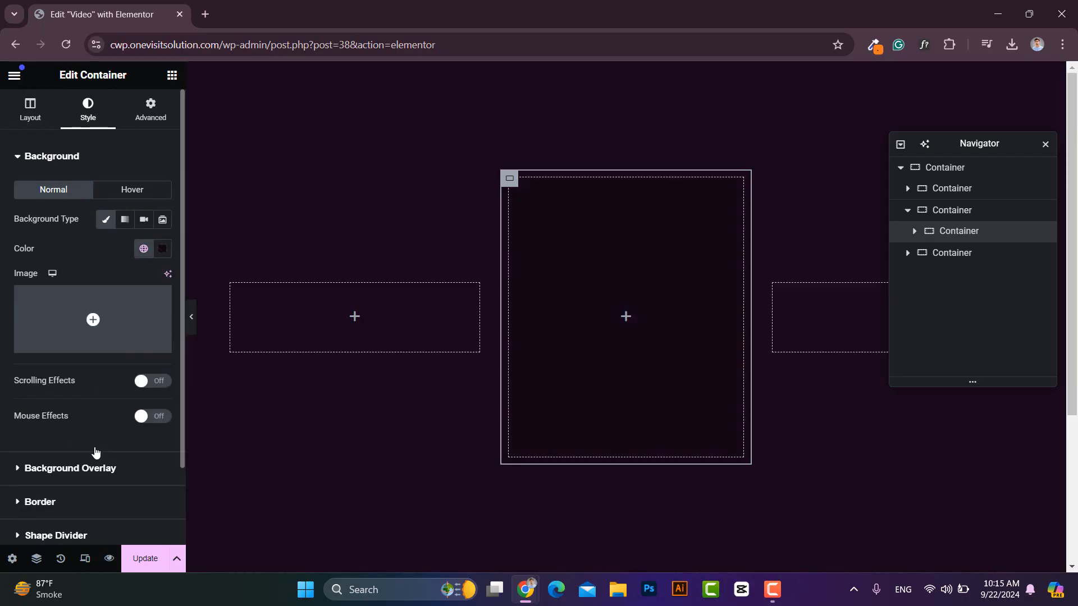
# - Round all corners of the nested container to a 10 px radius and preview the card without the editing panel
pyautogui.click(30, 503)
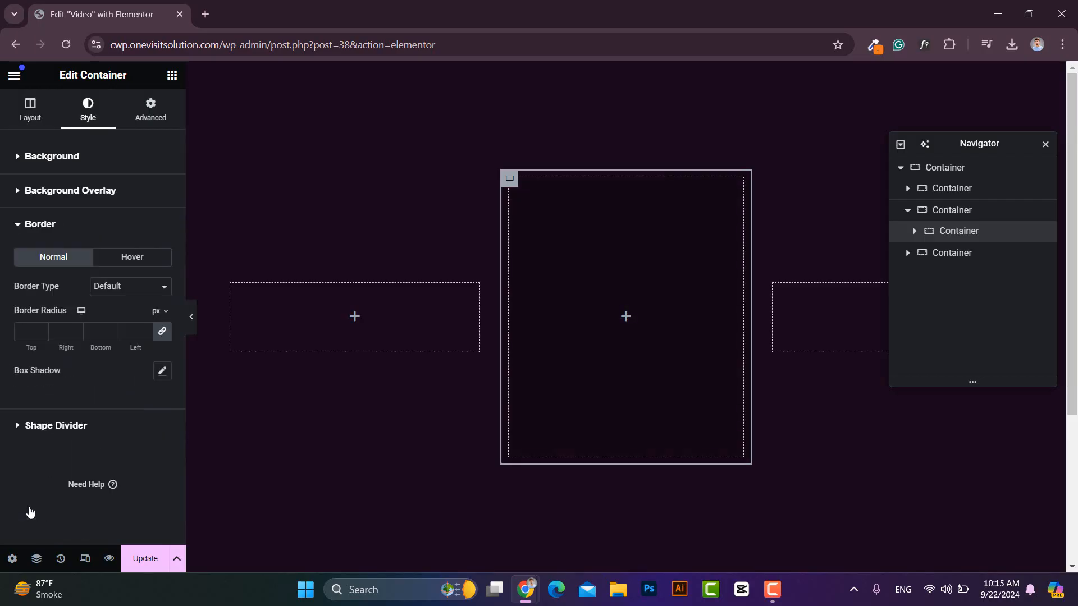
pyautogui.click(27, 336)
pyautogui.write('10')
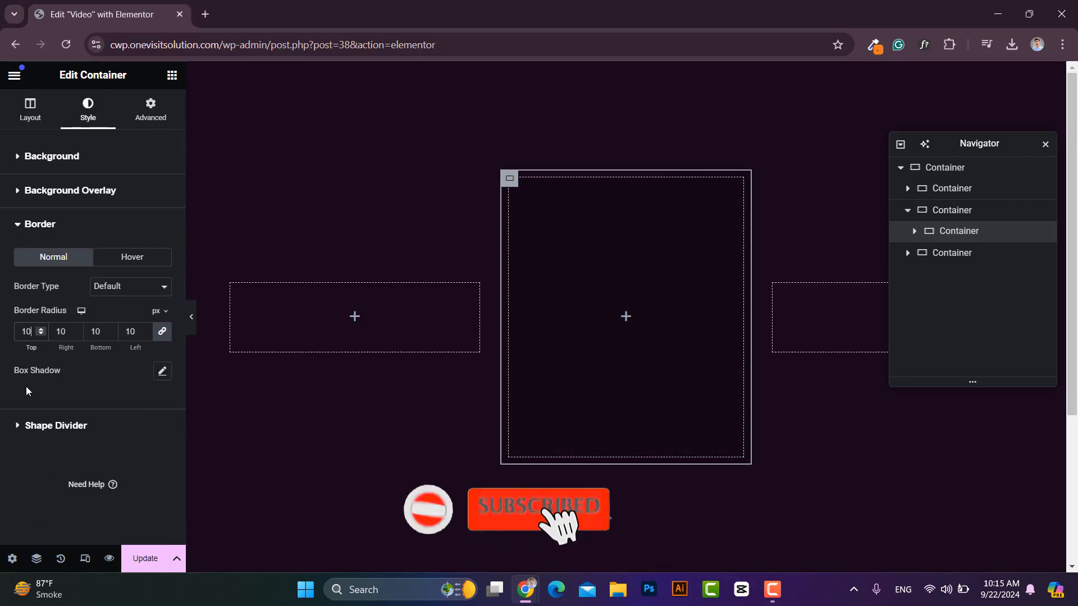
pyautogui.click(191, 317)
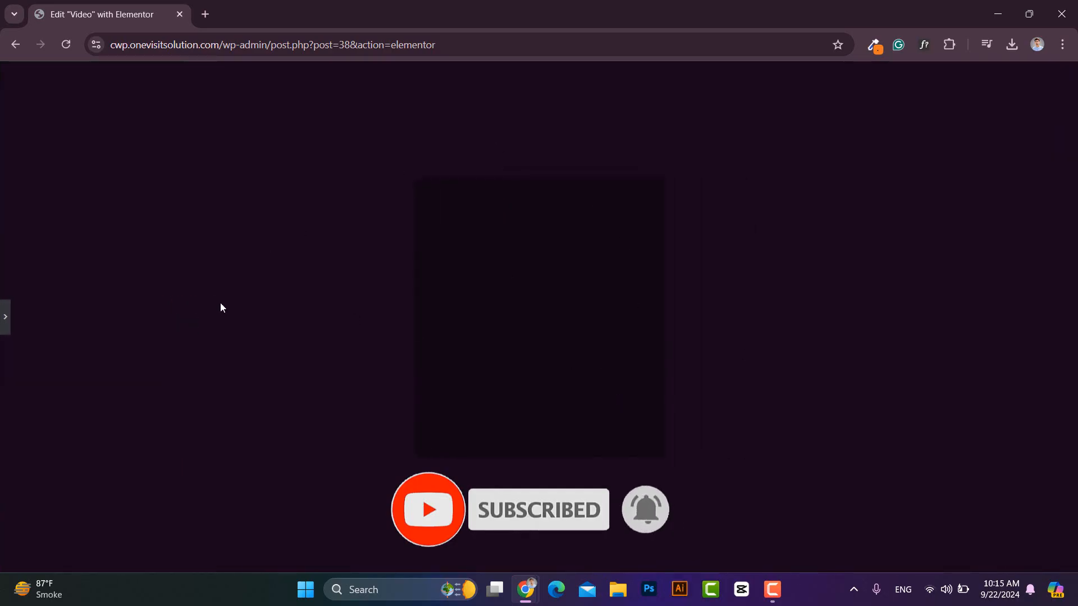
pyautogui.click(4, 317)
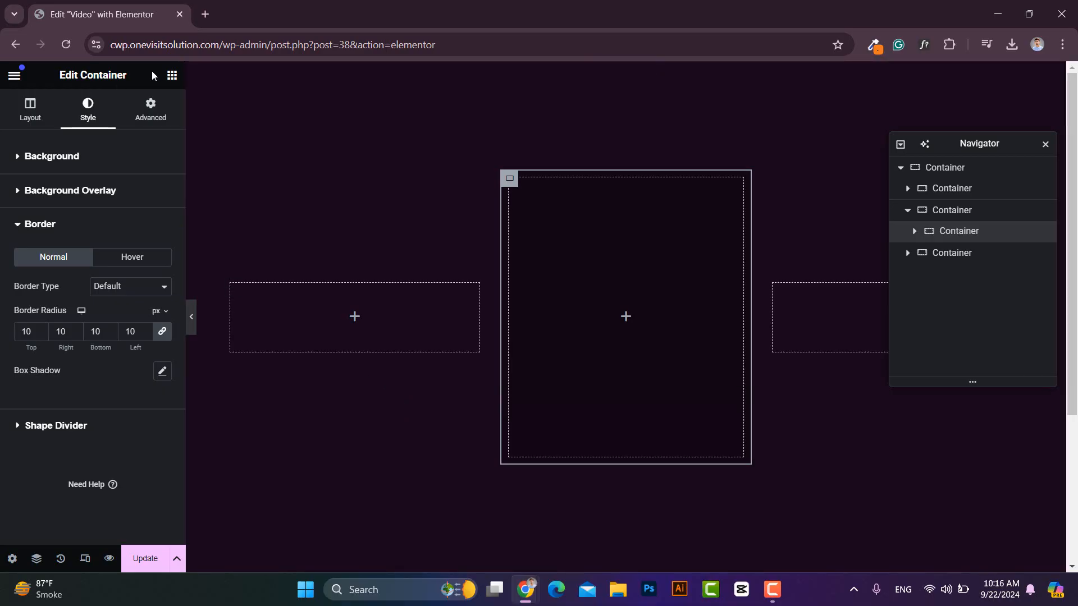
# - Add the basic Icon Box widget inside the nested container and set its title to "High<br>Quality"
pyautogui.click(172, 74)
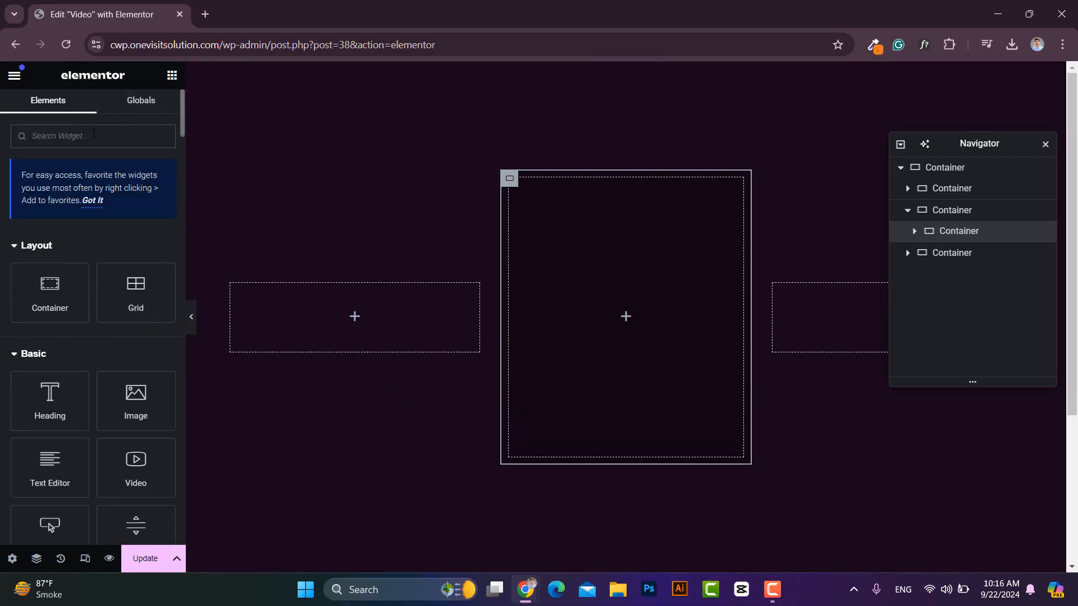
pyautogui.write('icon')
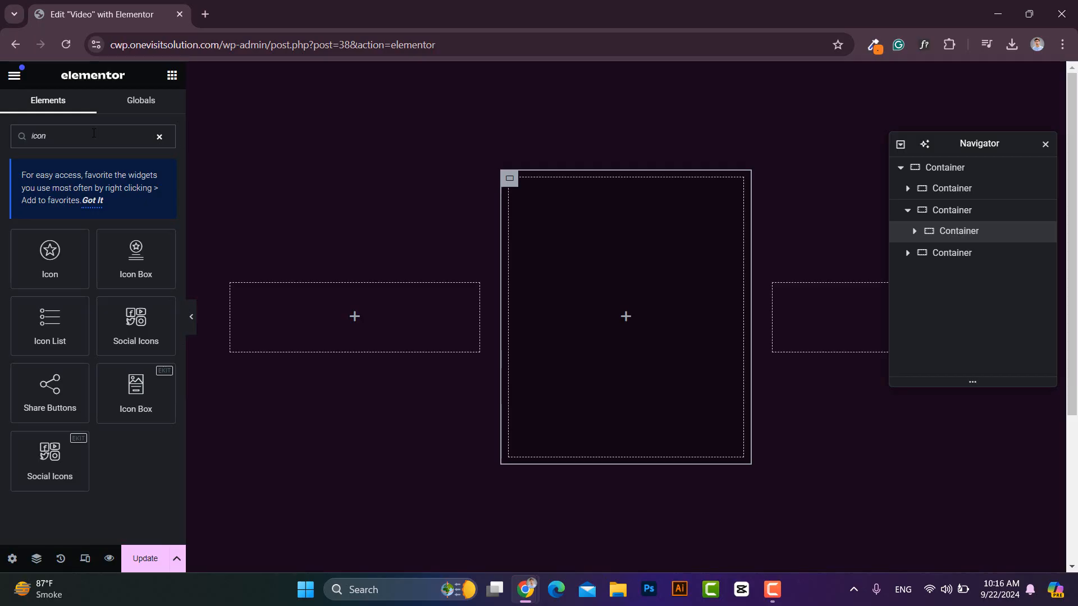
pyautogui.moveTo(121, 268); pyautogui.dragTo(571, 314)
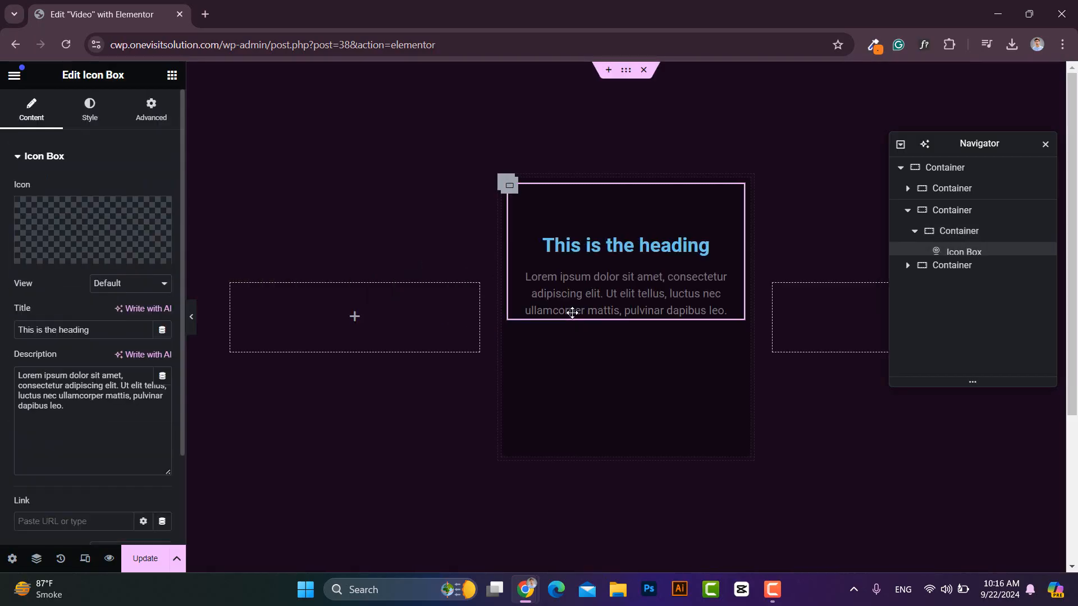
pyautogui.moveTo(107, 330); pyautogui.dragTo(1, 337)
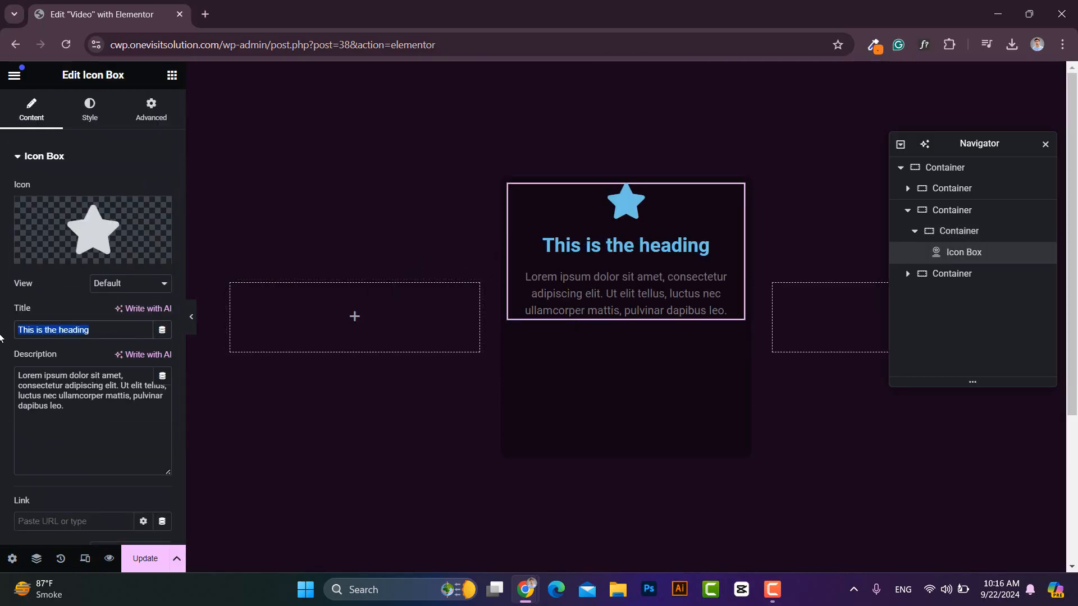
pyautogui.write('High<br>Quality')
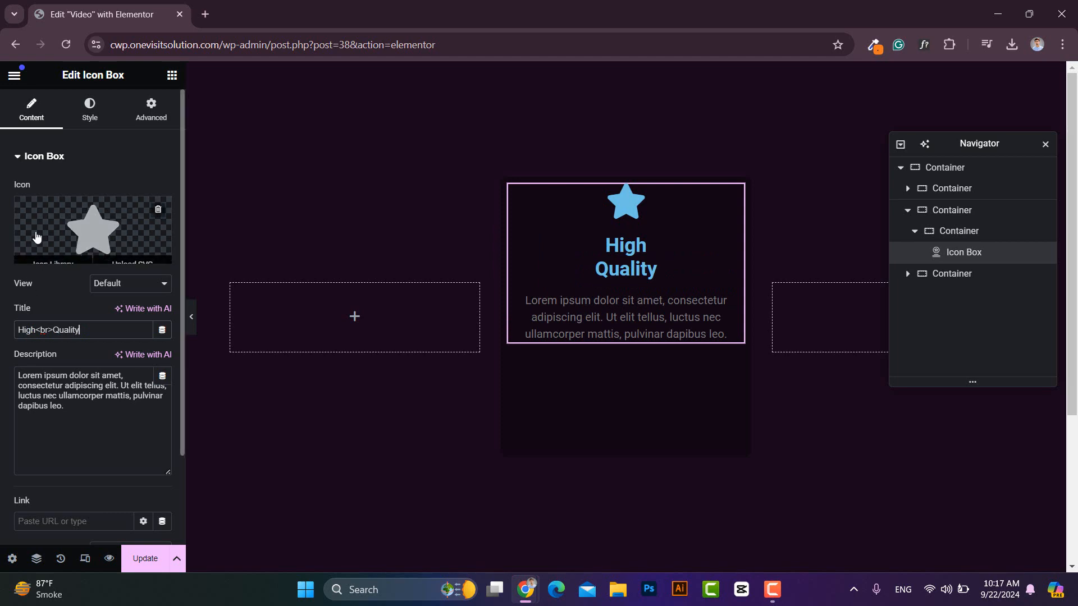
# - Replace the icon box's star with the outlined Gem icon from the icon library
pyautogui.click(53, 250)
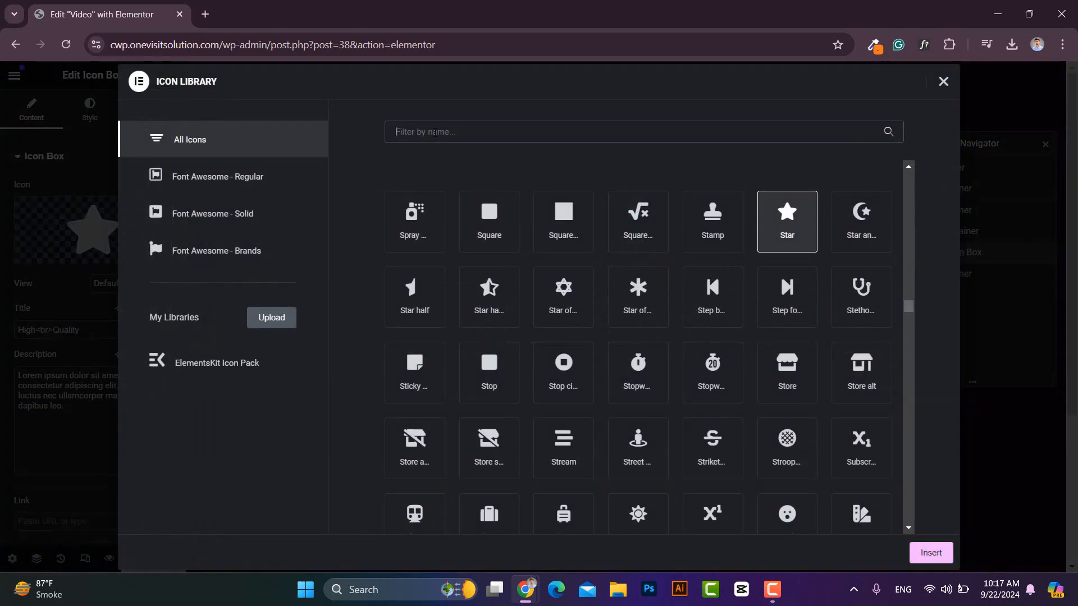
pyautogui.write('gem')
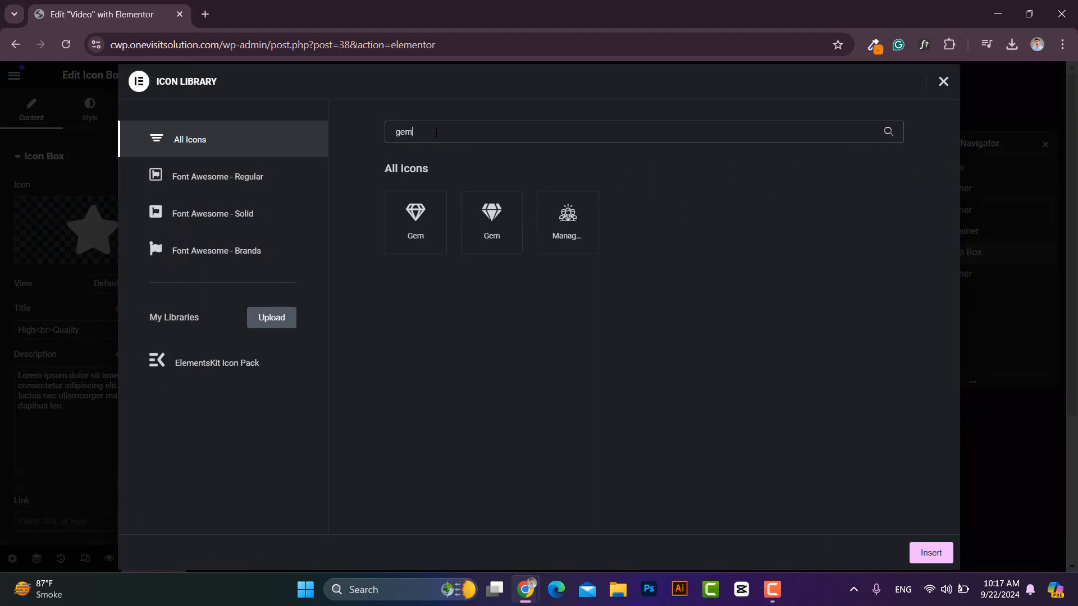
pyautogui.click(410, 217)
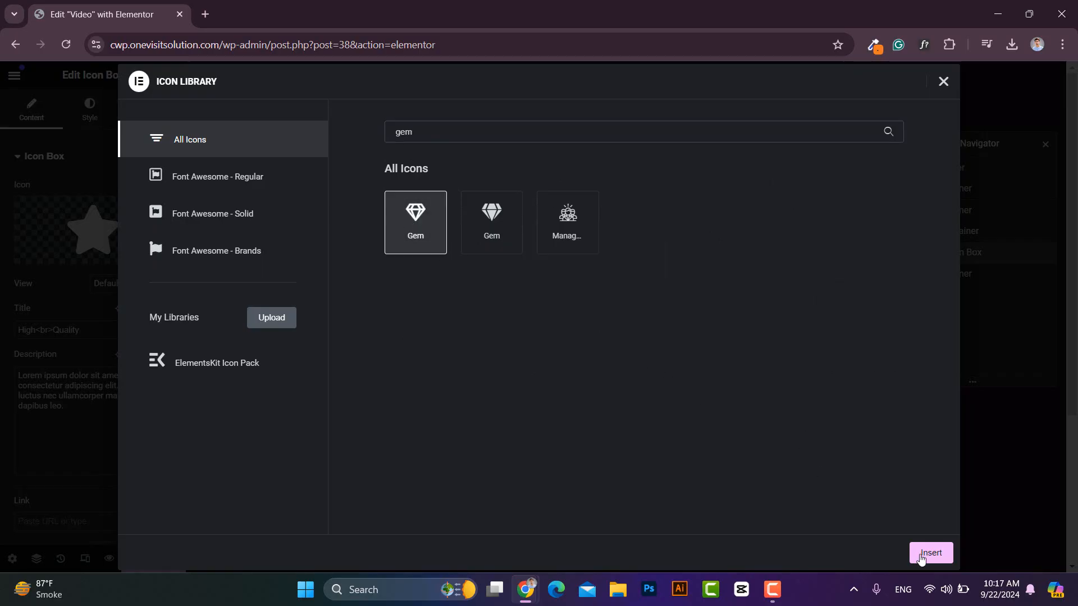
pyautogui.click(921, 558)
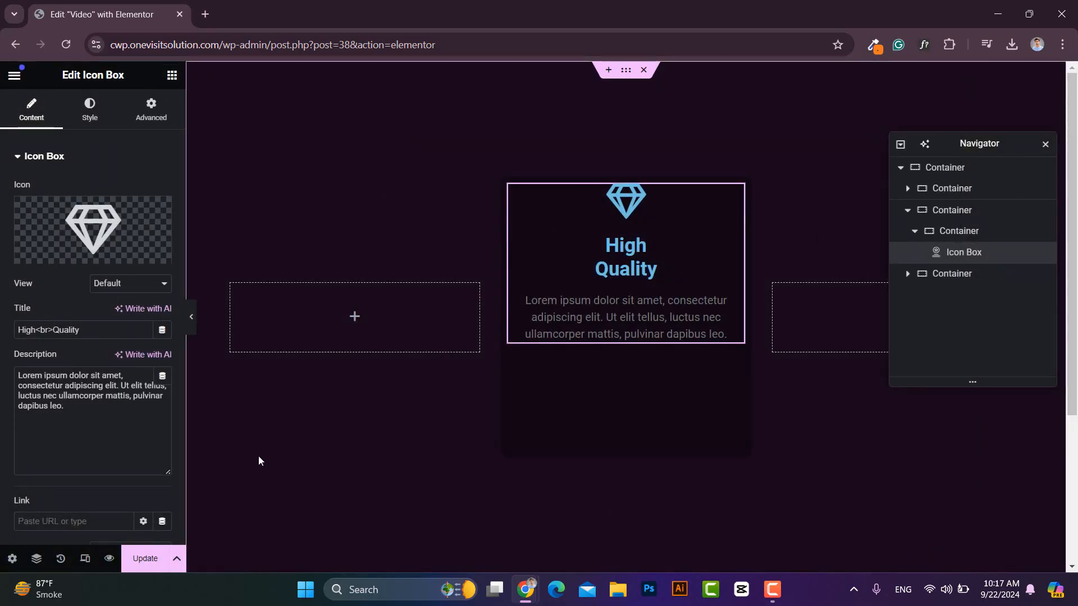
pyautogui.moveTo(64, 406); pyautogui.dragTo(4, 387)
pyautogui.click(91, 396)
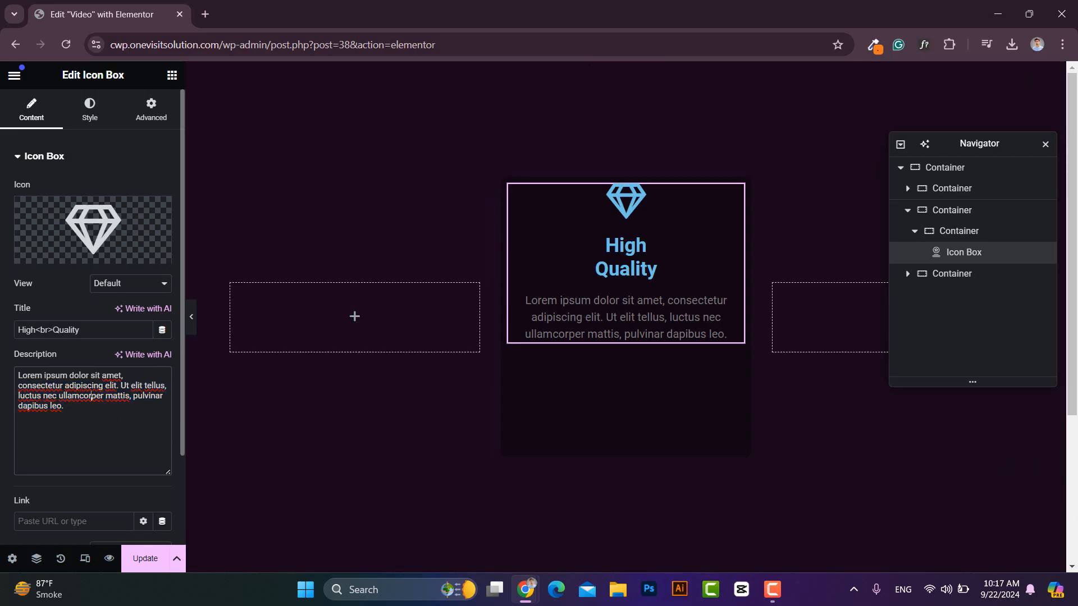
# - Left-align the icon box and style its icon at 50 px in the global color "icon color"
pyautogui.click(96, 119)
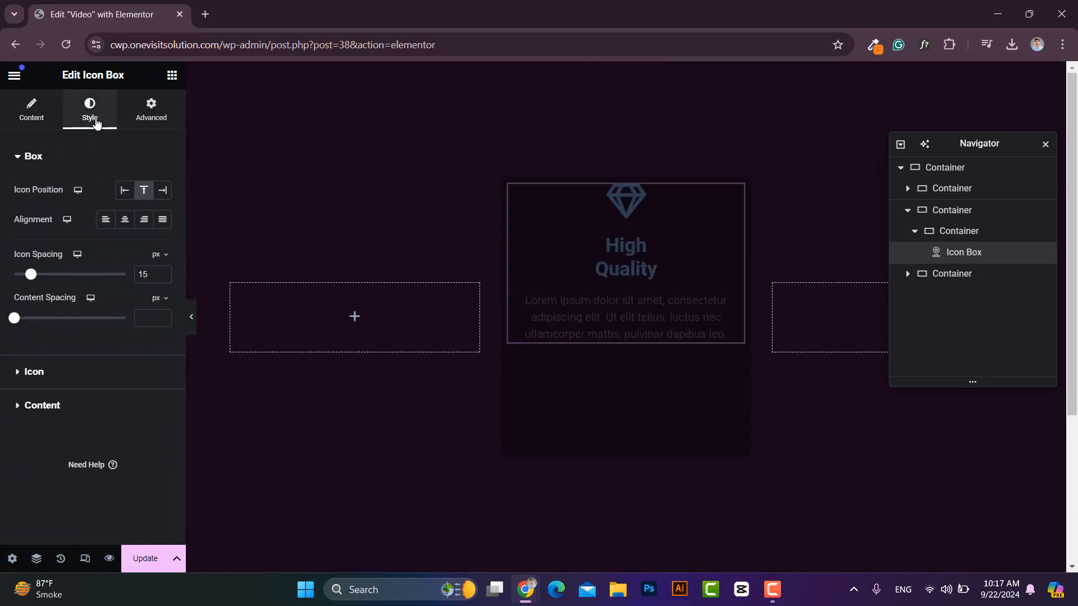
pyautogui.click(107, 219)
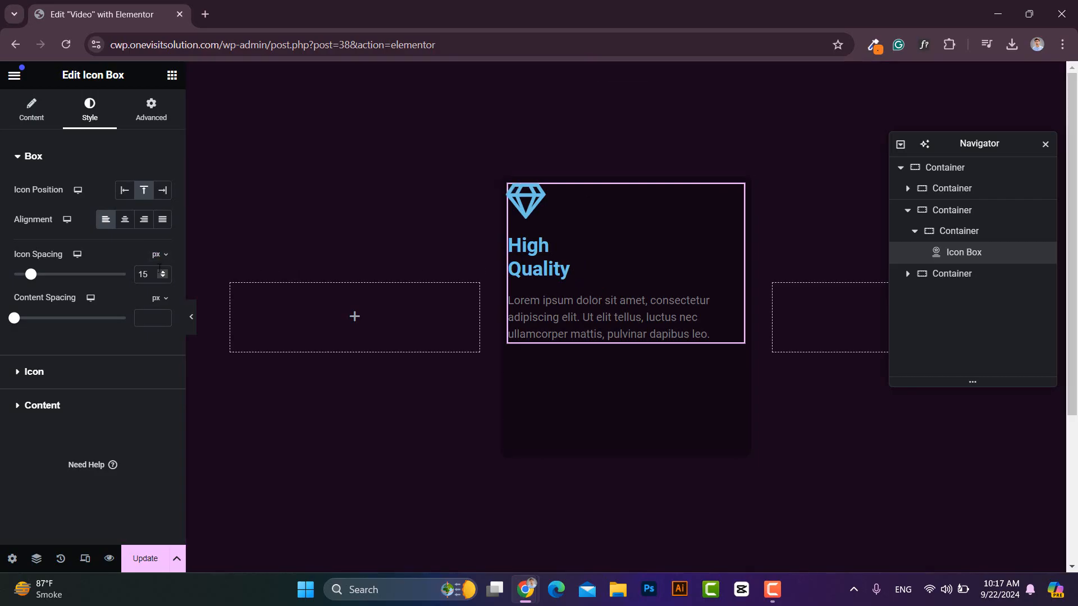
pyautogui.click(32, 372)
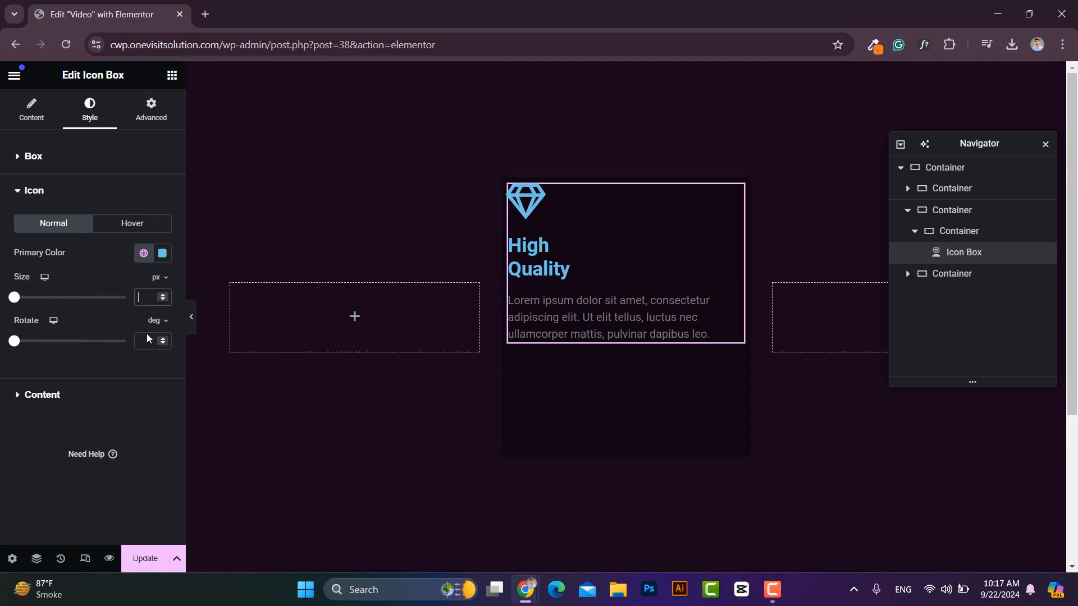
pyautogui.write('50')
pyautogui.click(144, 253)
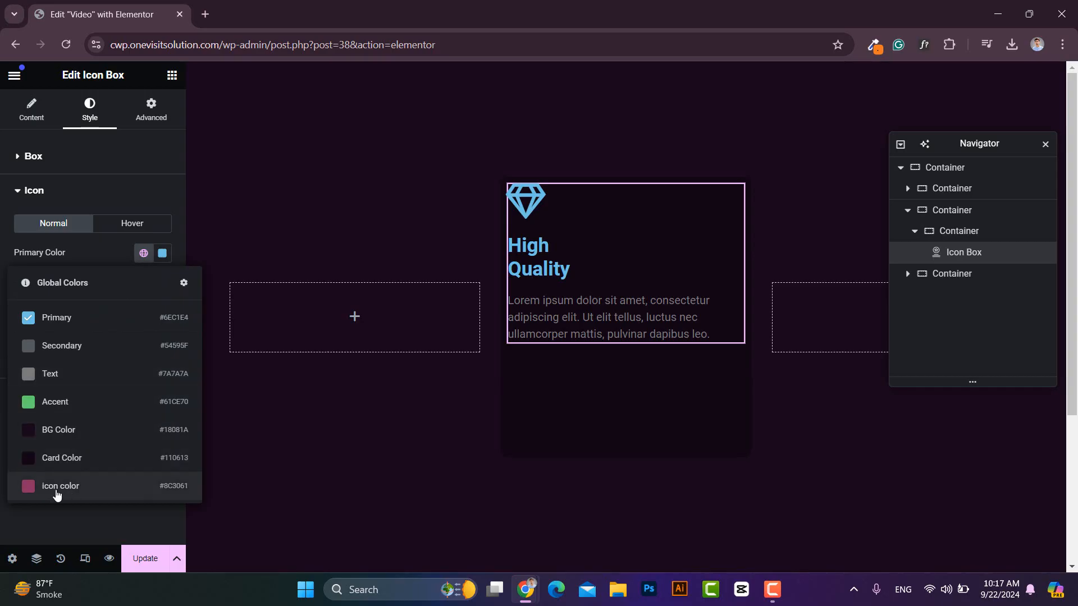
pyautogui.click(60, 486)
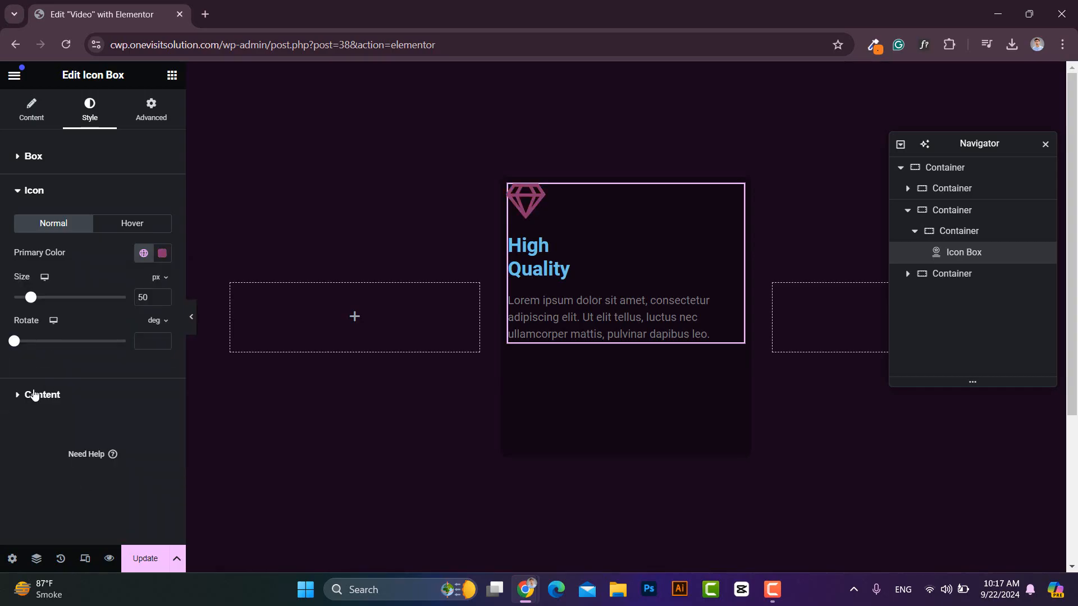
# - Change the icon box title's color to white
pyautogui.click(34, 395)
pyautogui.click(162, 288)
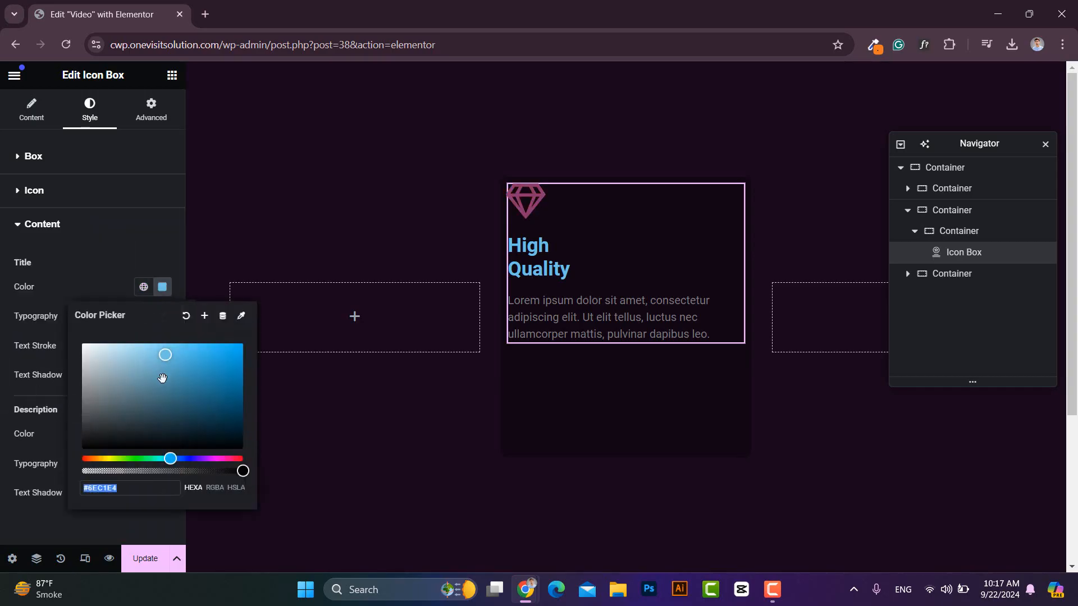
pyautogui.moveTo(164, 356); pyautogui.dragTo(84, 336)
pyautogui.click(162, 286)
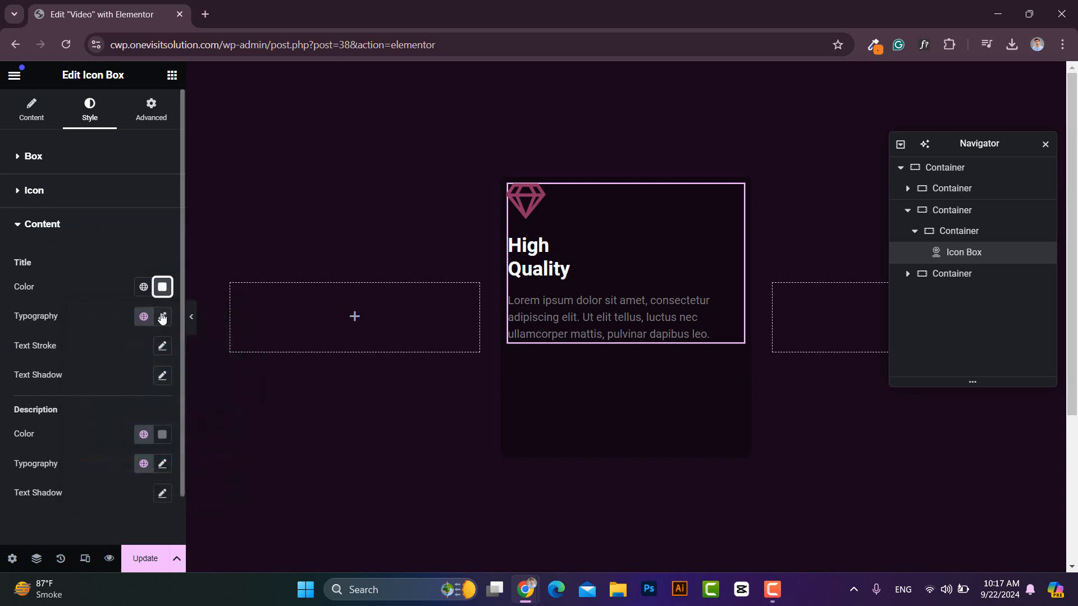
# - Set the icon box title's font family to Inter
pyautogui.click(162, 317)
pyautogui.click(144, 390)
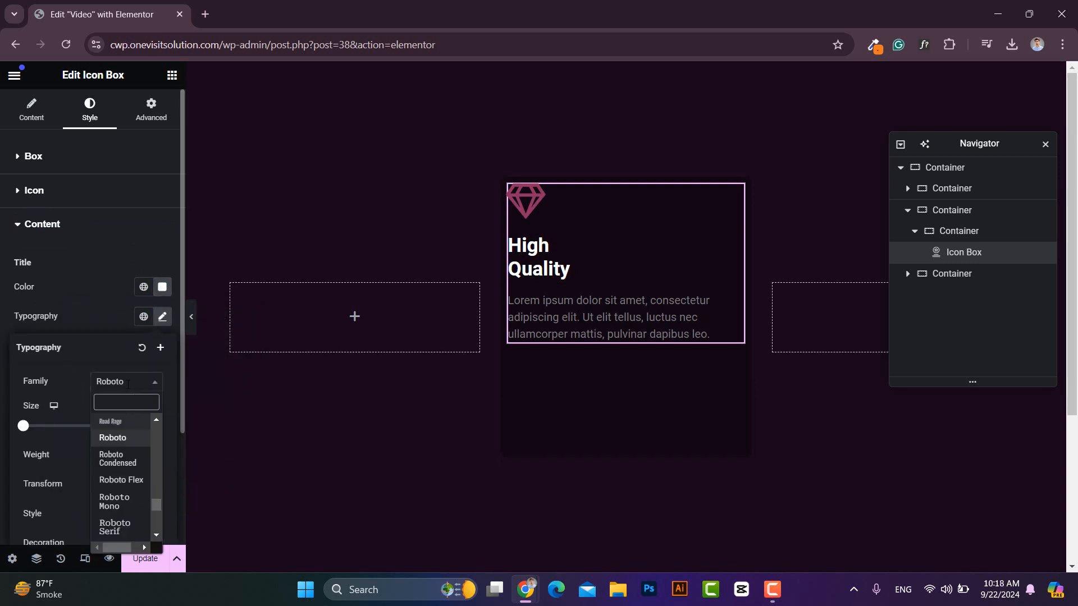
pyautogui.write('inter')
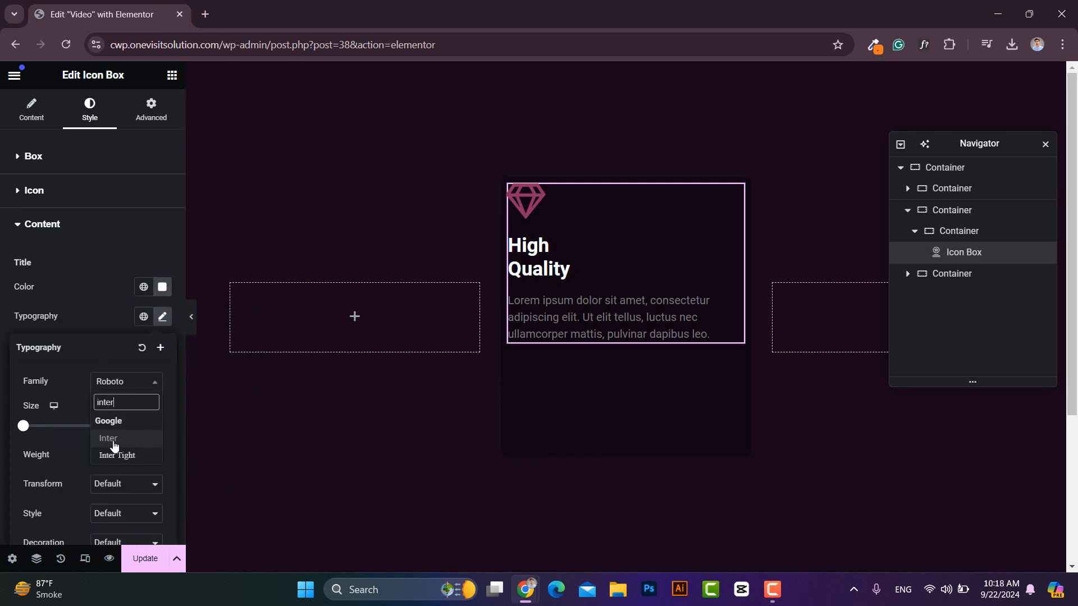
pyautogui.click(109, 438)
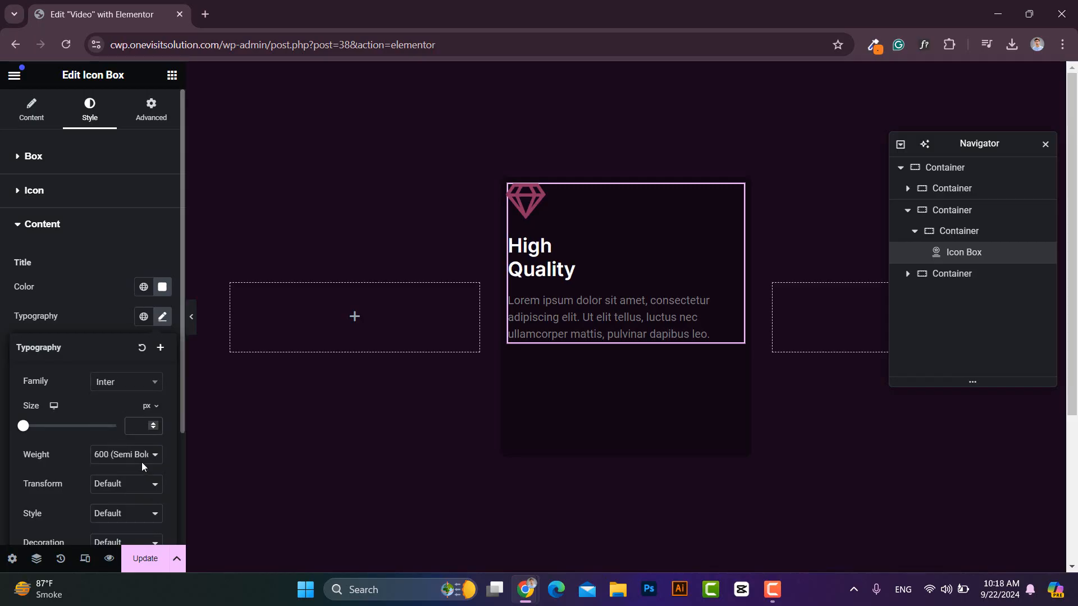
# - Set the icon box title's font size to 40 px and the description's color to #FFFFFF
pyautogui.write('40')
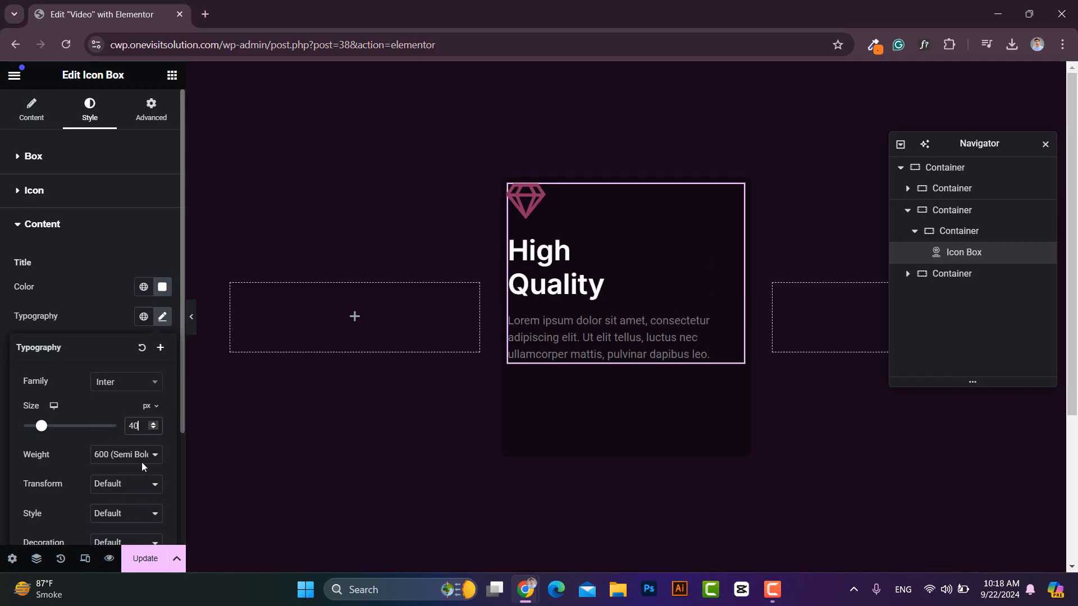
pyautogui.click(163, 318)
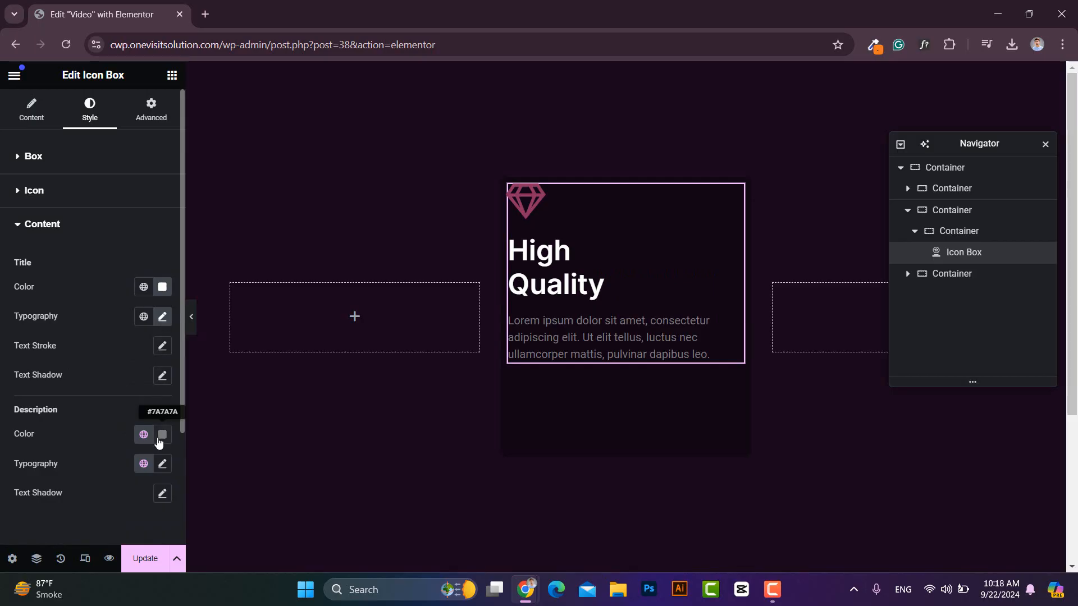
pyautogui.click(161, 443)
pyautogui.write('#FFFFFF')
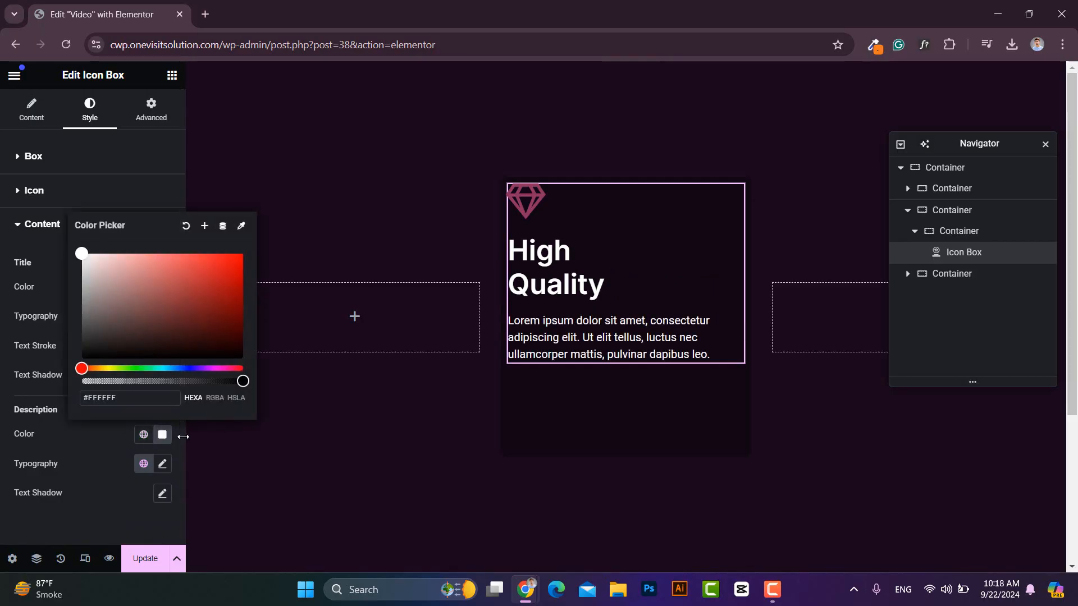
pyautogui.click(172, 435)
# - Set the icon box description's typography to Inter at 16 px with weight 300 (Light)
pyautogui.click(162, 464)
pyautogui.scroll(-3, 137, 382)
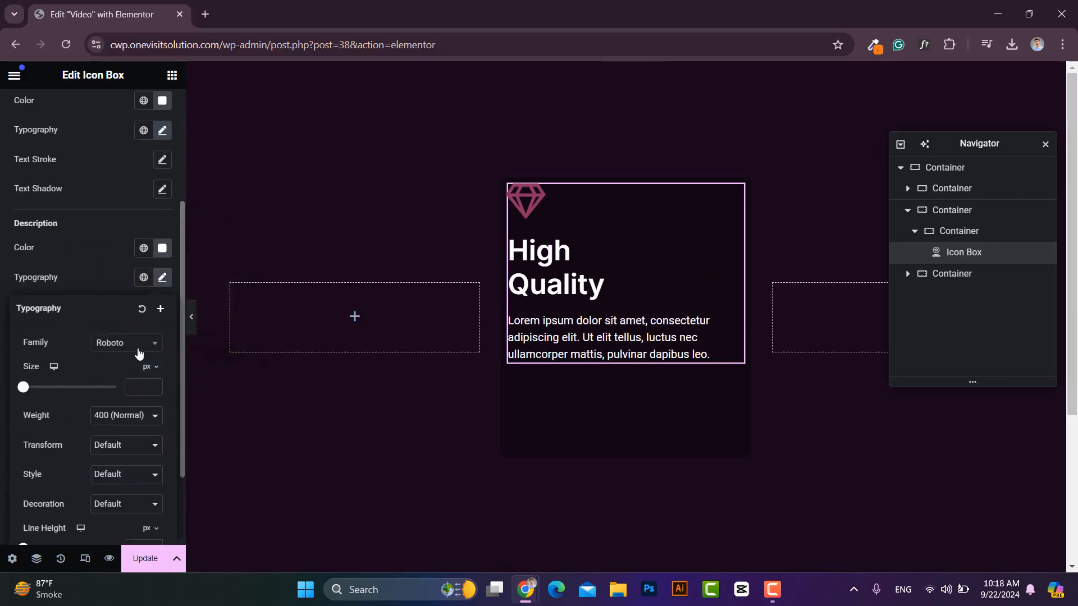
pyautogui.click(134, 345)
pyautogui.write('inter')
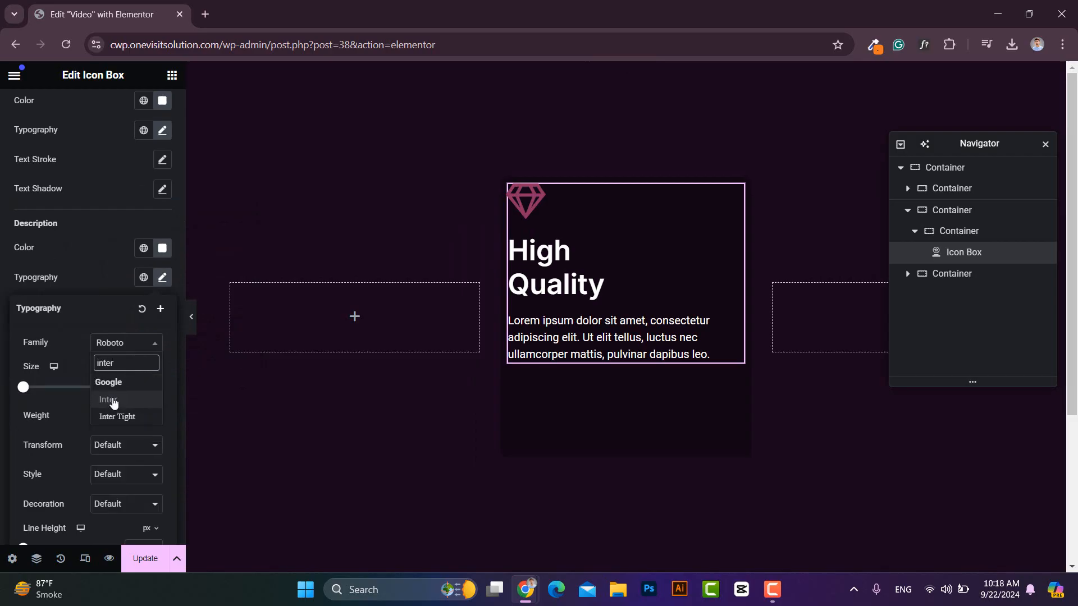
pyautogui.click(114, 403)
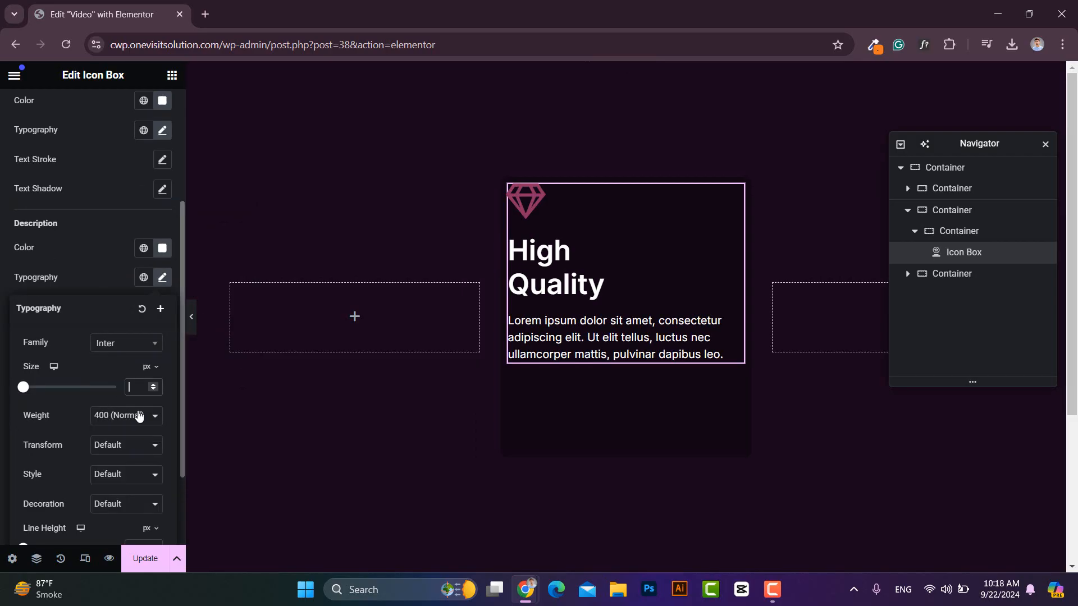
pyautogui.write('16')
pyautogui.click(139, 416)
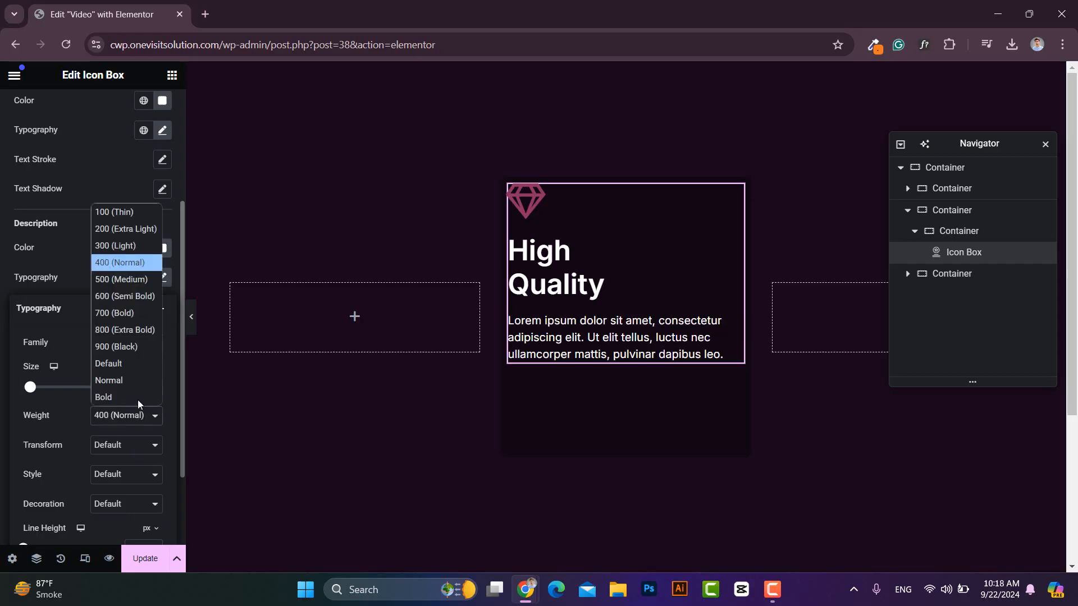
pyautogui.click(124, 248)
pyautogui.click(107, 271)
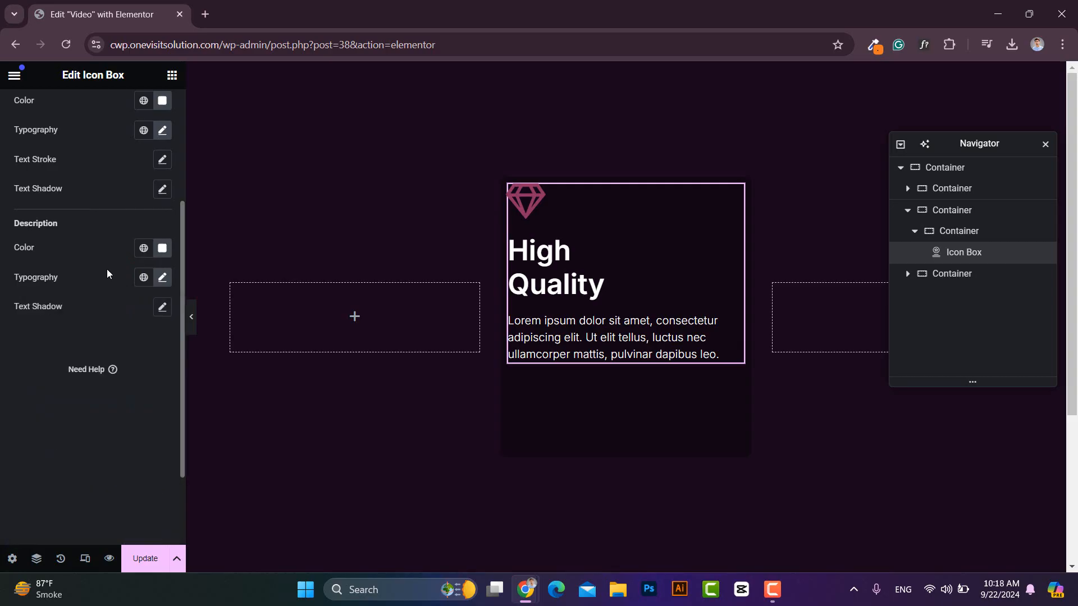
# - Center the content vertically in the icon box's direct parent container and set its padding to 30 px on all sides
pyautogui.scroll(3, 106, 271)
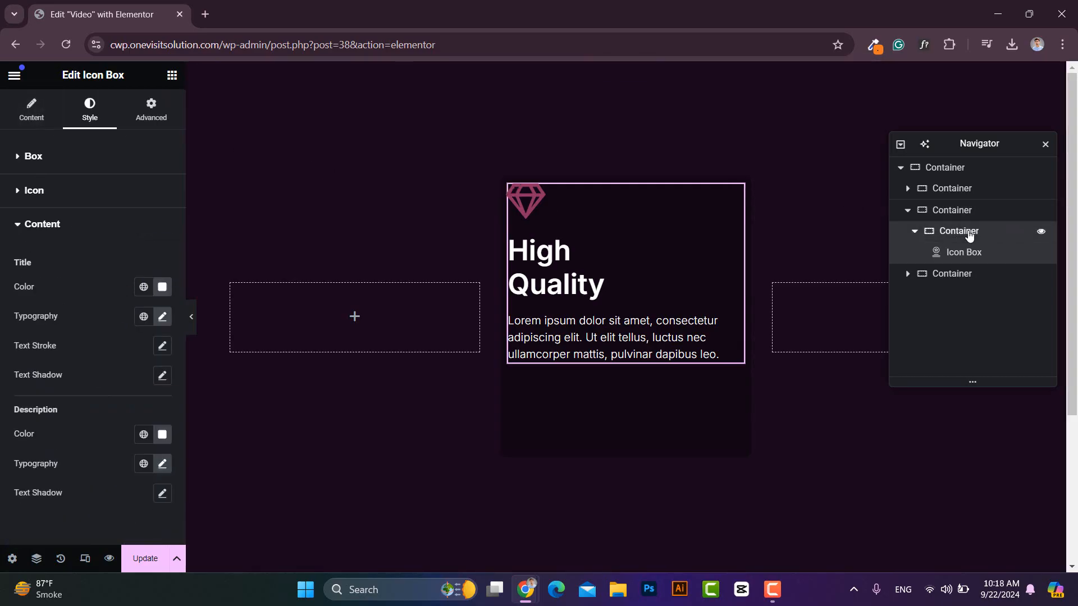
pyautogui.click(970, 235)
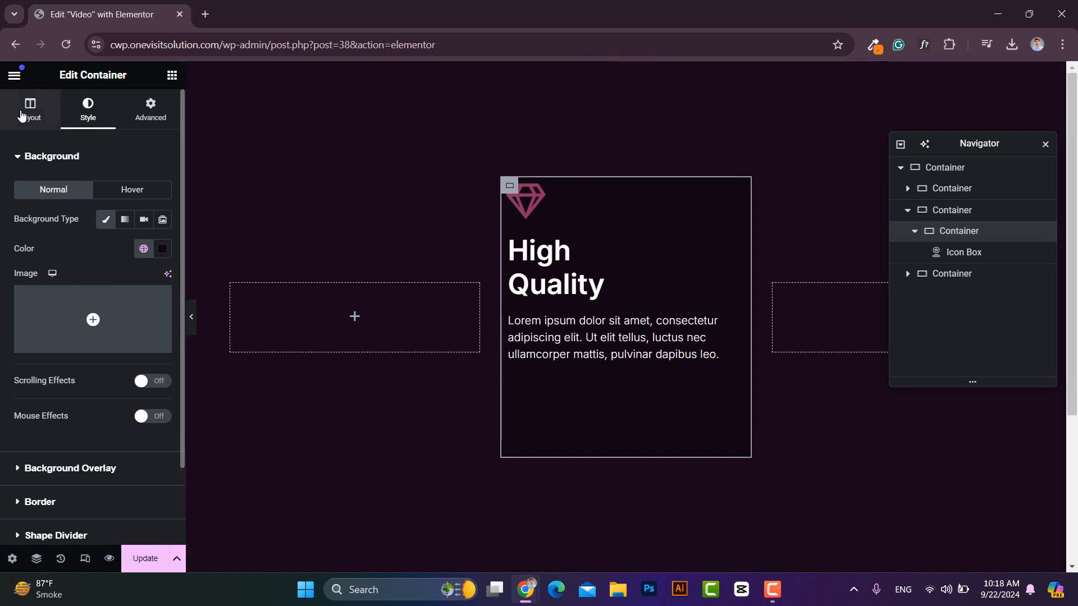
pyautogui.click(25, 112)
pyautogui.click(53, 449)
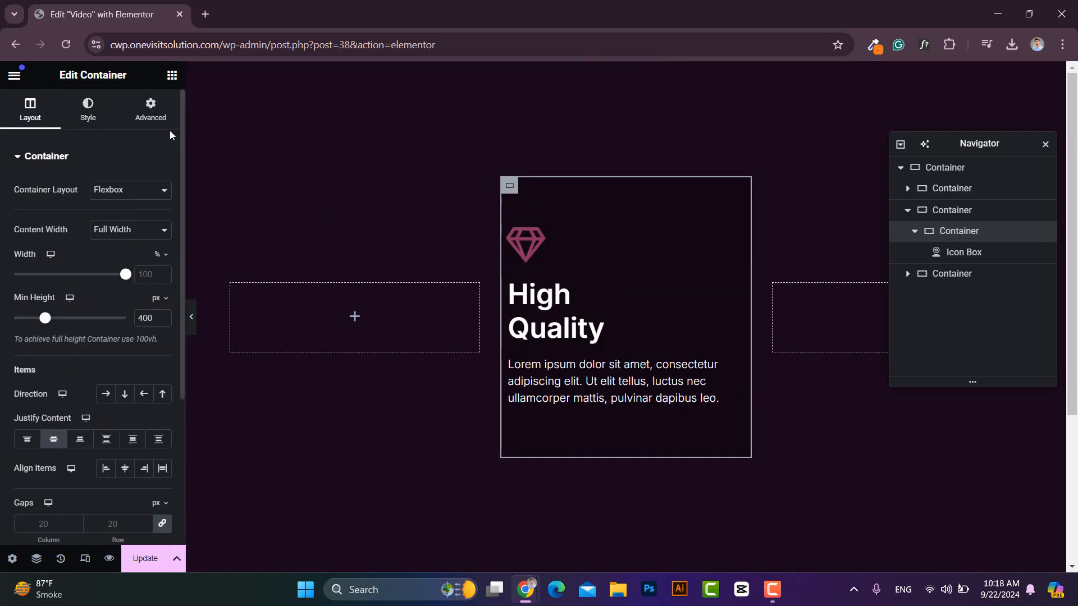
pyautogui.click(150, 109)
pyautogui.click(136, 264)
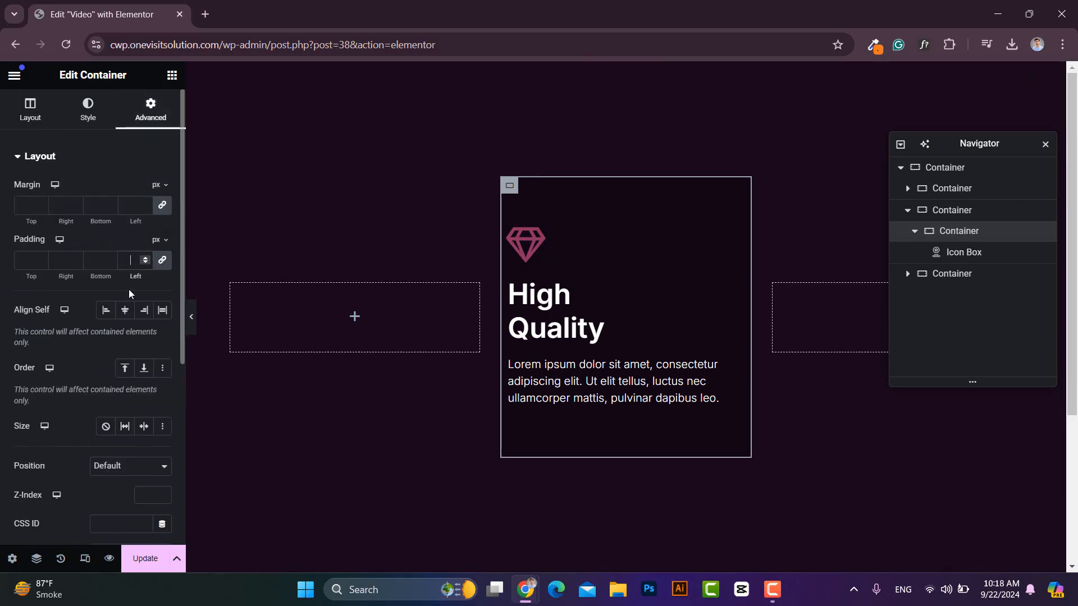
pyautogui.write('30')
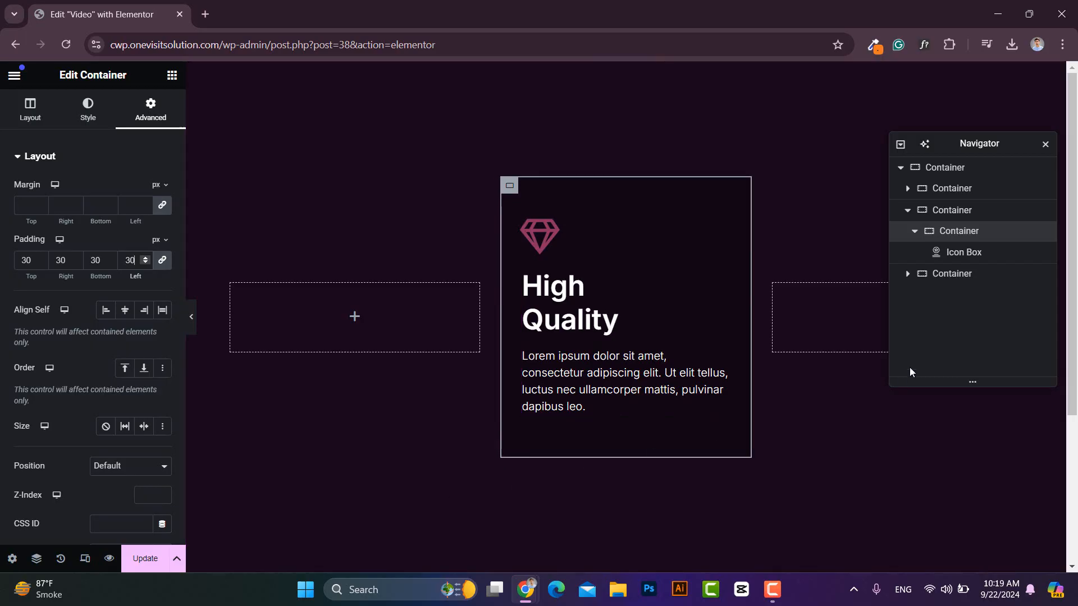
# - Paste custom CSS into the middle column's outer container for a rotating hover gradient using #18091a, #8c3061 and #c63c51, with size 150px and speed 8s
pyautogui.click(931, 212)
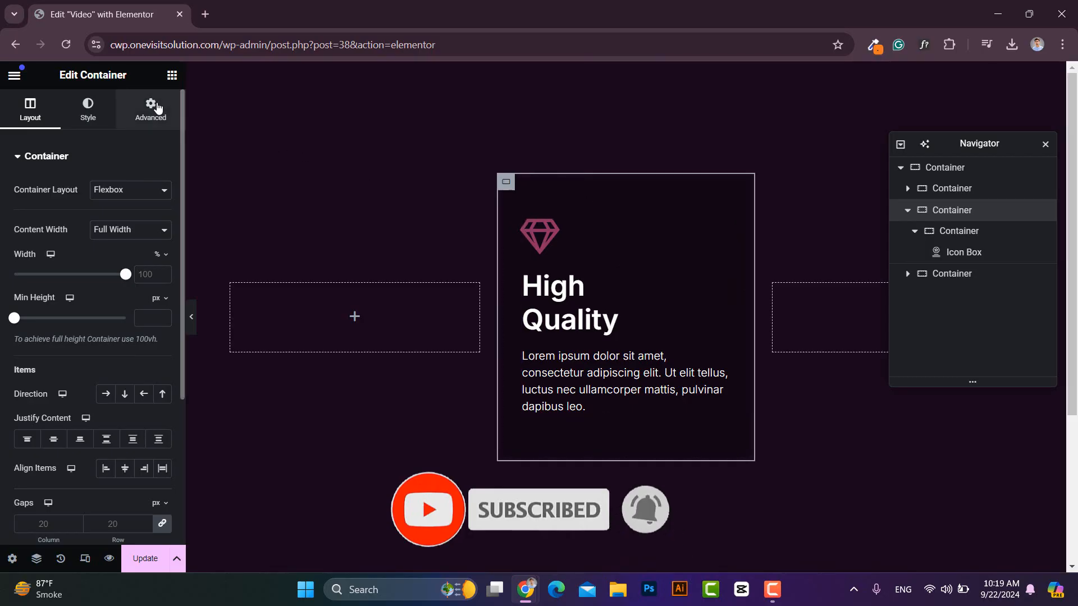
pyautogui.click(151, 108)
pyautogui.scroll(-5, 123, 279)
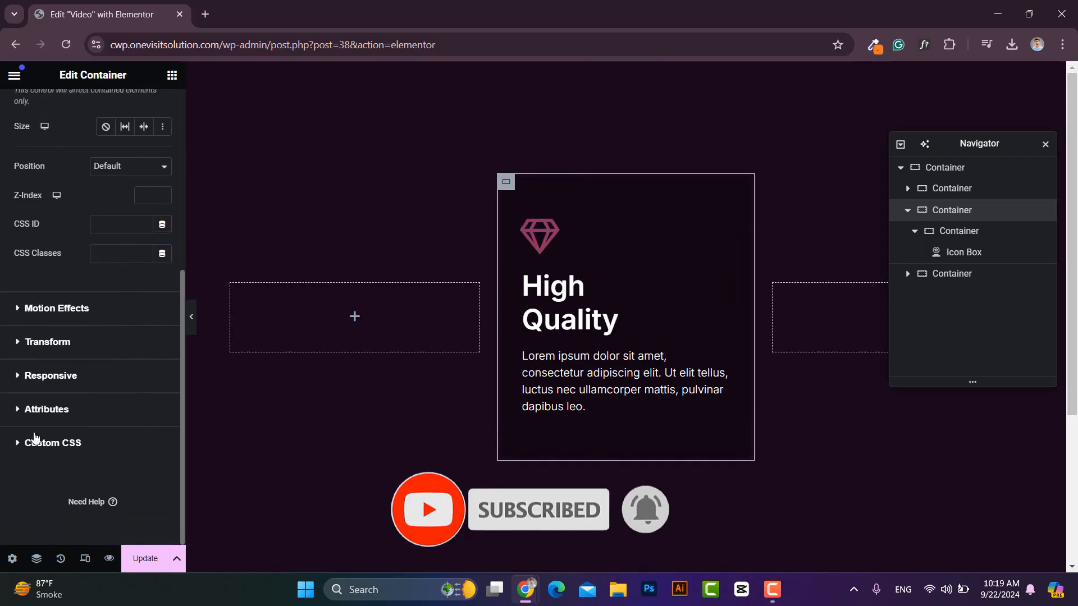
pyautogui.click(52, 443)
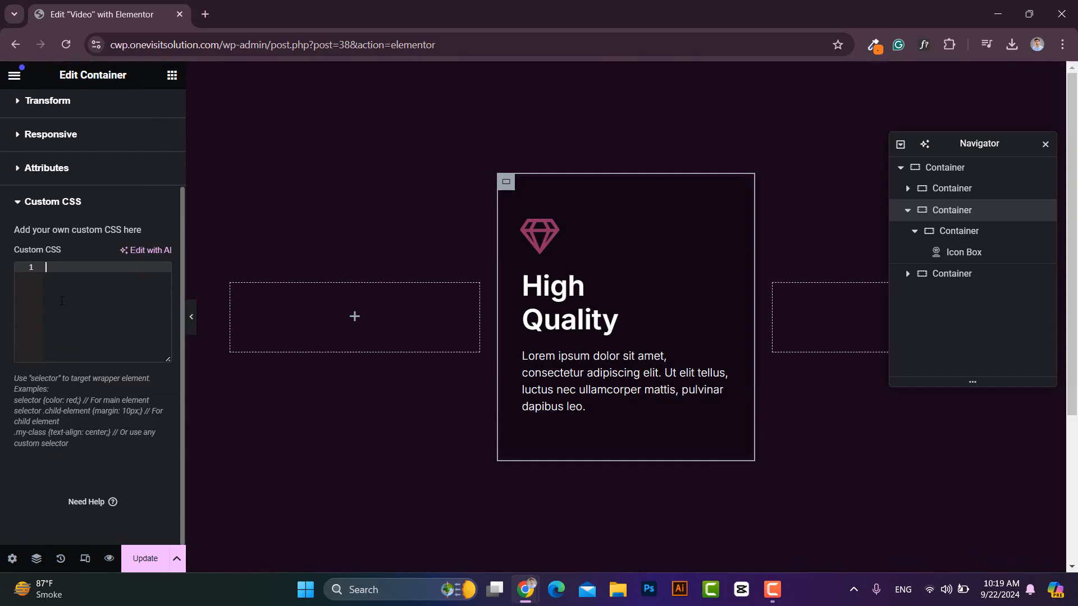
pyautogui.hotkey('ctrl', 'v')
pyautogui.scroll(-5, 62, 300)
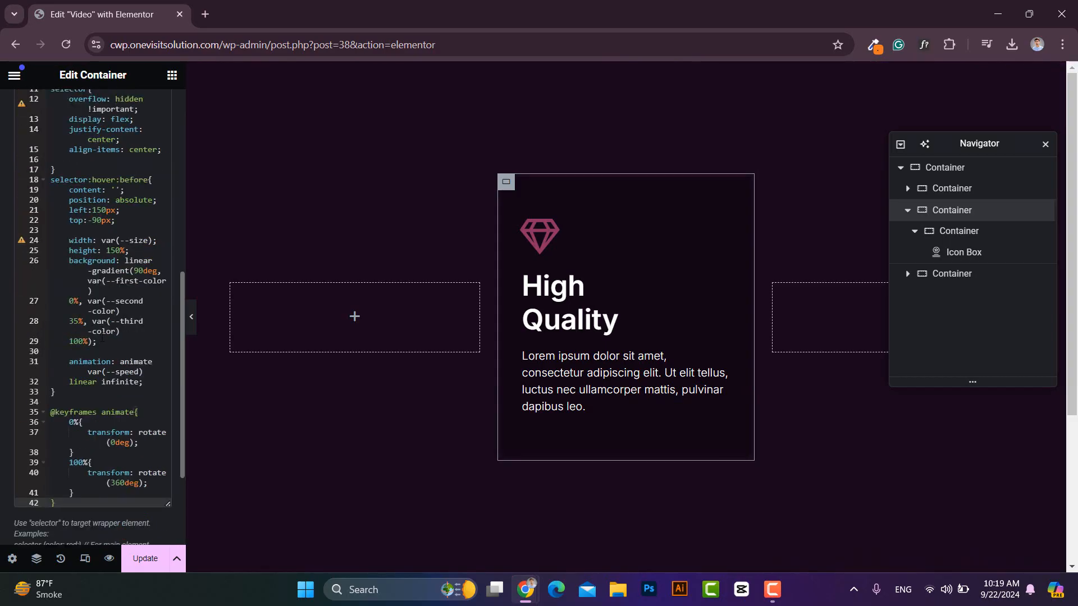
pyautogui.moveTo(94, 492); pyautogui.dragTo(40, 76)
pyautogui.scroll(5, 93, 314)
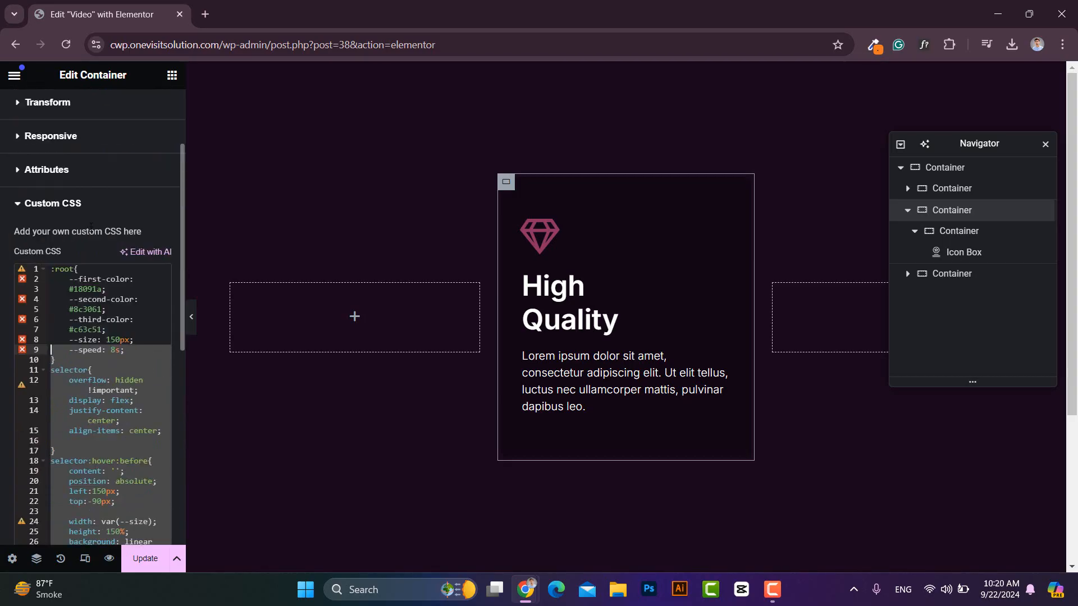
pyautogui.click(96, 300)
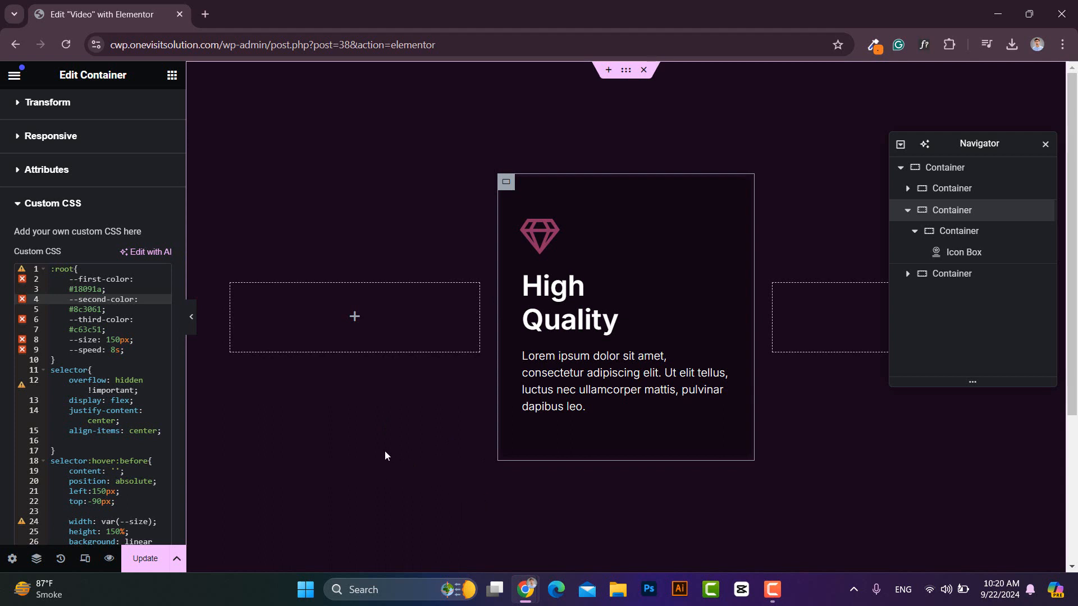
# - Duplicate the middle column's outer container twice to get three High Quality cards
pyautogui.click(908, 210)
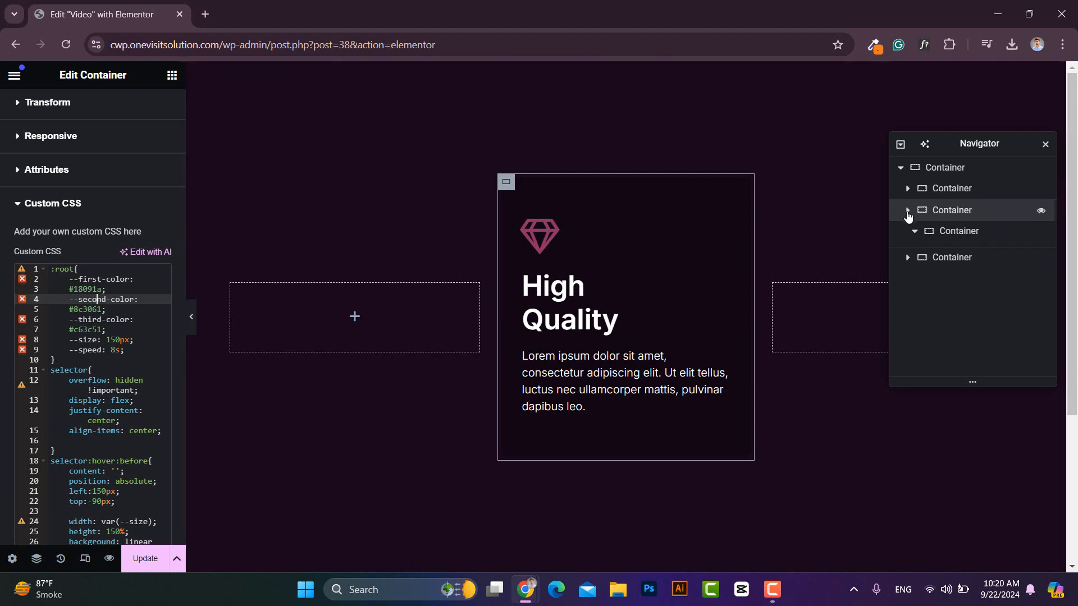
pyautogui.rightClick(958, 216)
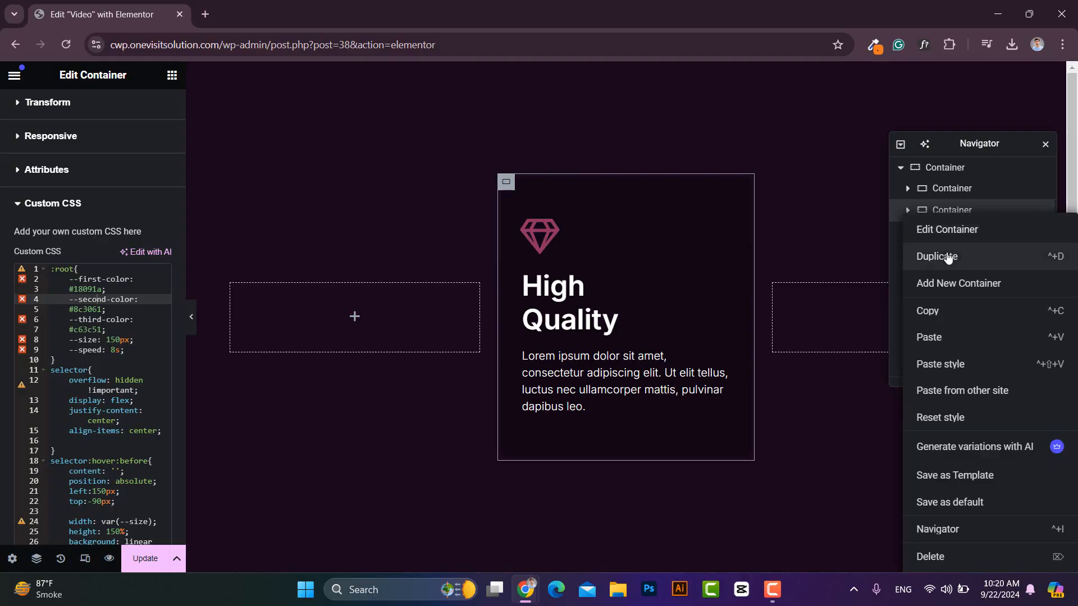
pyautogui.click(948, 258)
pyautogui.rightClick(946, 234)
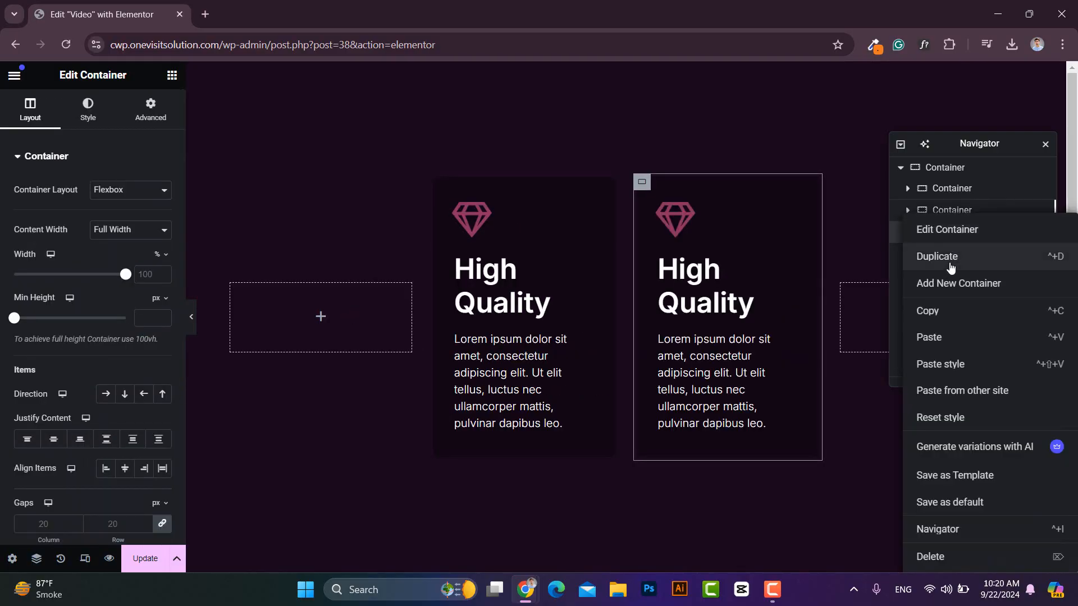
pyautogui.click(950, 262)
# - Delete the empty containers on both sides of the three High Quality cards
pyautogui.rightClick(950, 274)
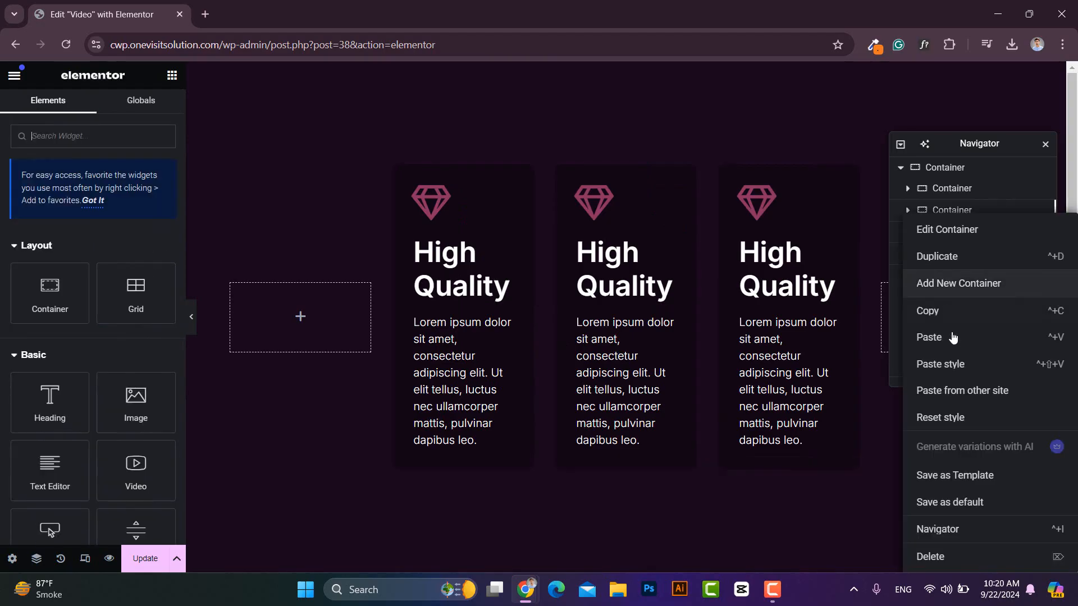
pyautogui.click(930, 557)
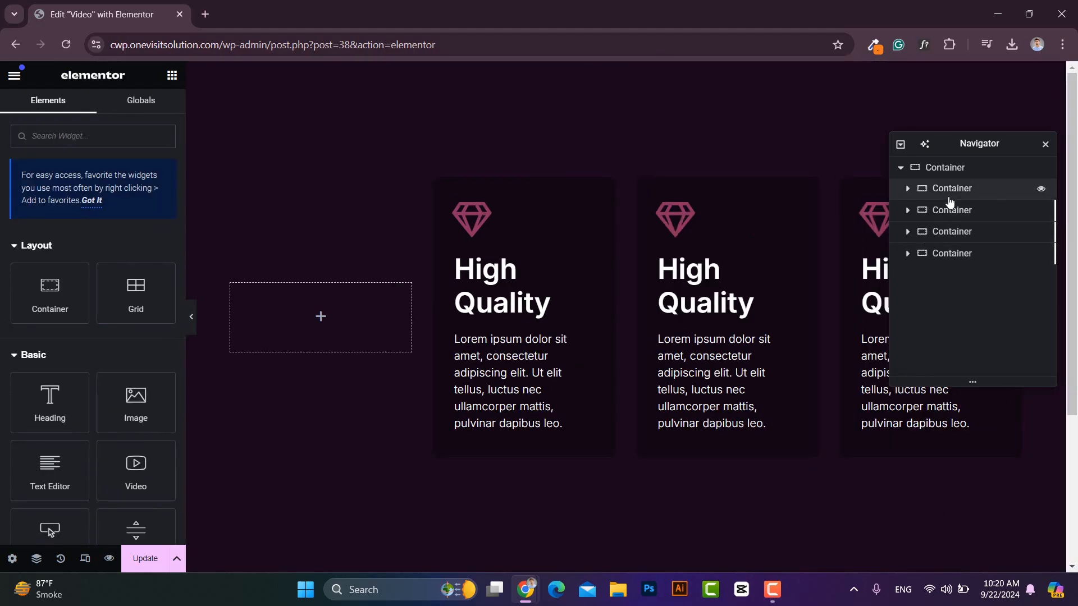
pyautogui.click(950, 194)
pyautogui.rightClick(940, 188)
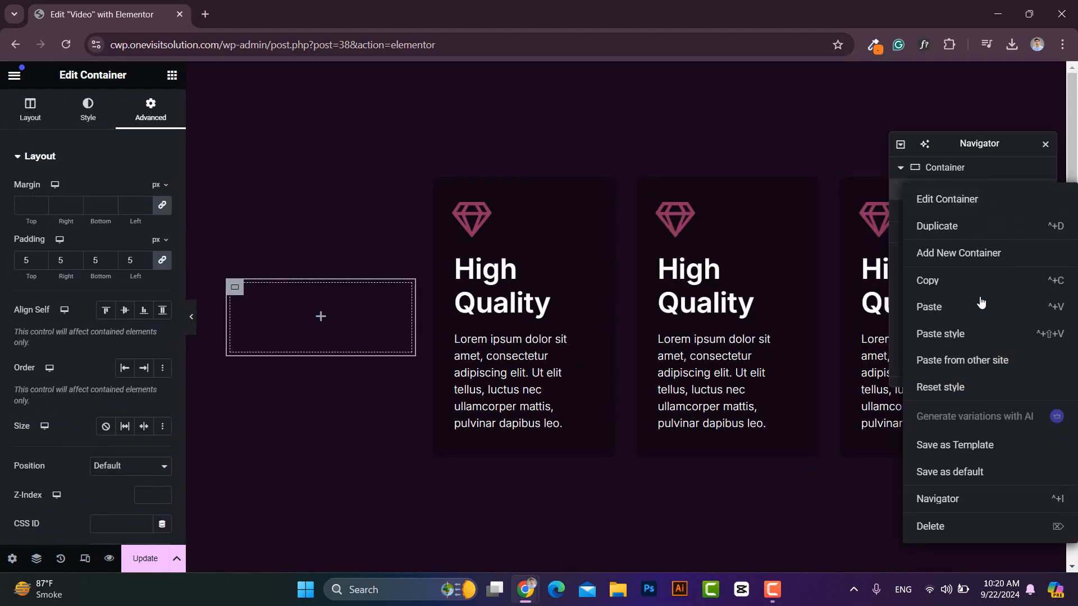
pyautogui.click(945, 528)
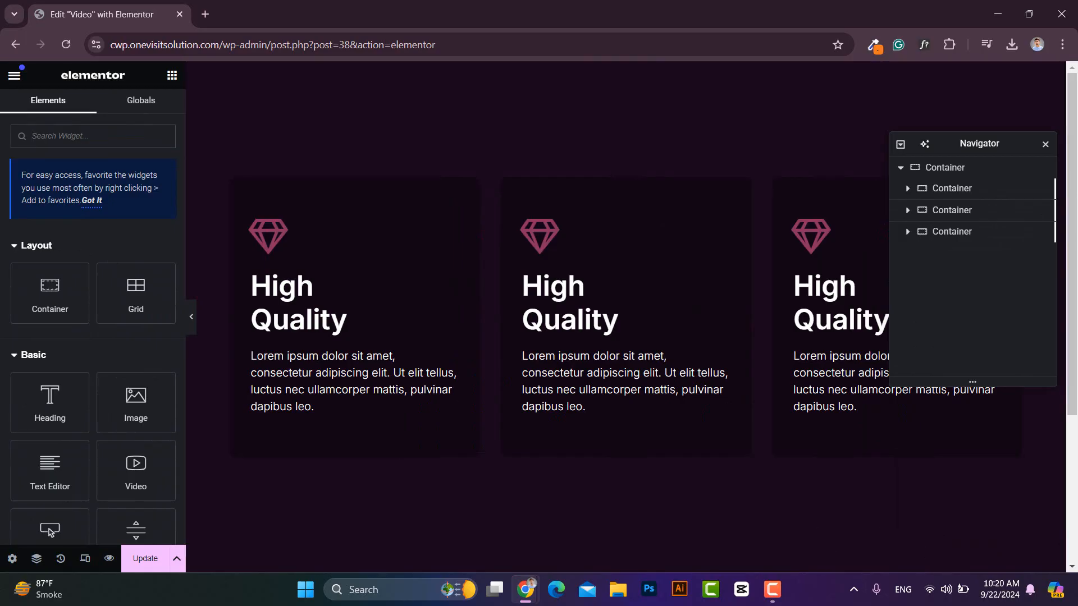
# - Close the Navigator and preview the cards' hover effect with the editing panel hidden
pyautogui.click(1045, 144)
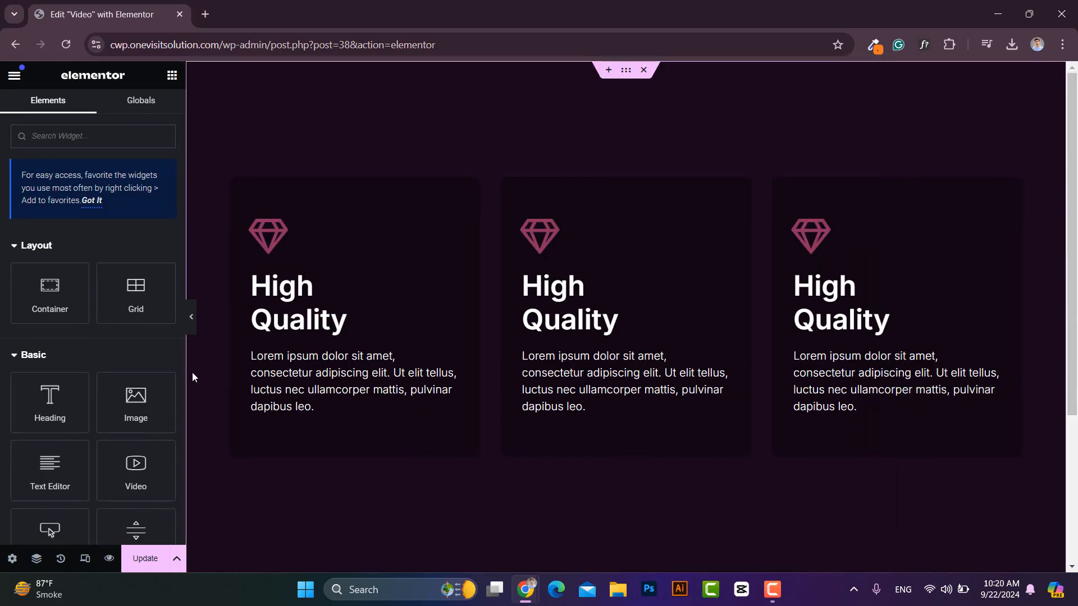
pyautogui.click(191, 317)
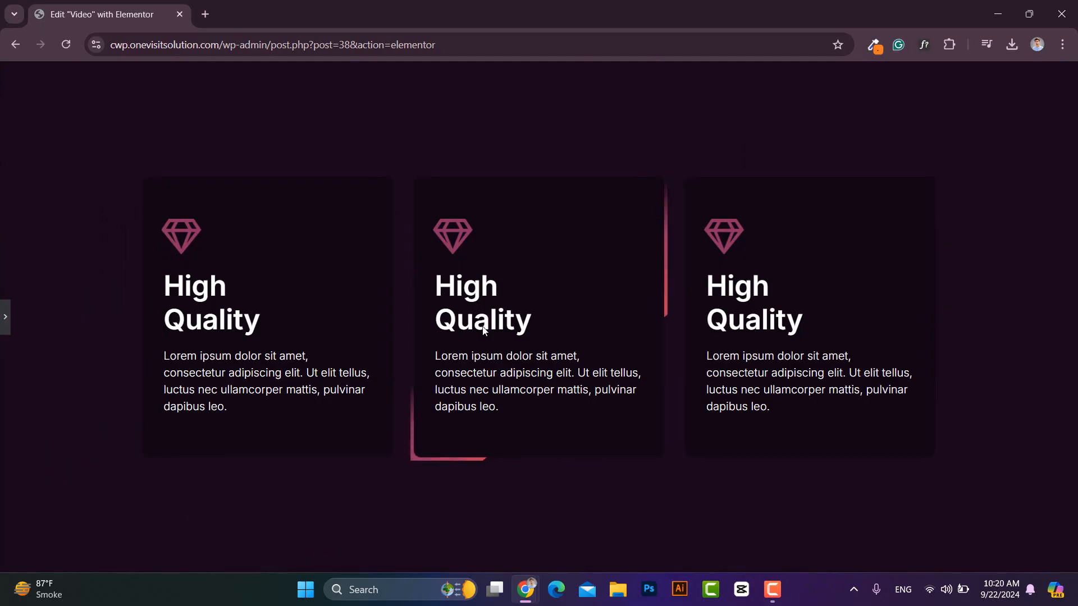
pyautogui.click(5, 316)
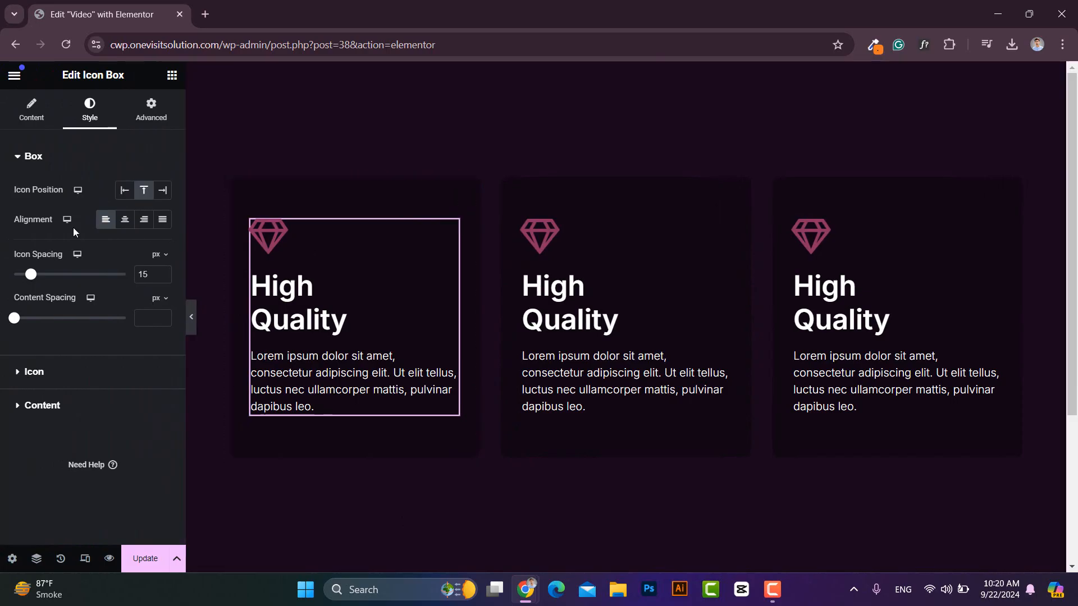
# - Change the first card's title to "Creative<br>Design" and replace its icon with the outlined Lightbulb, found by filtering for "bul"
pyautogui.click(32, 109)
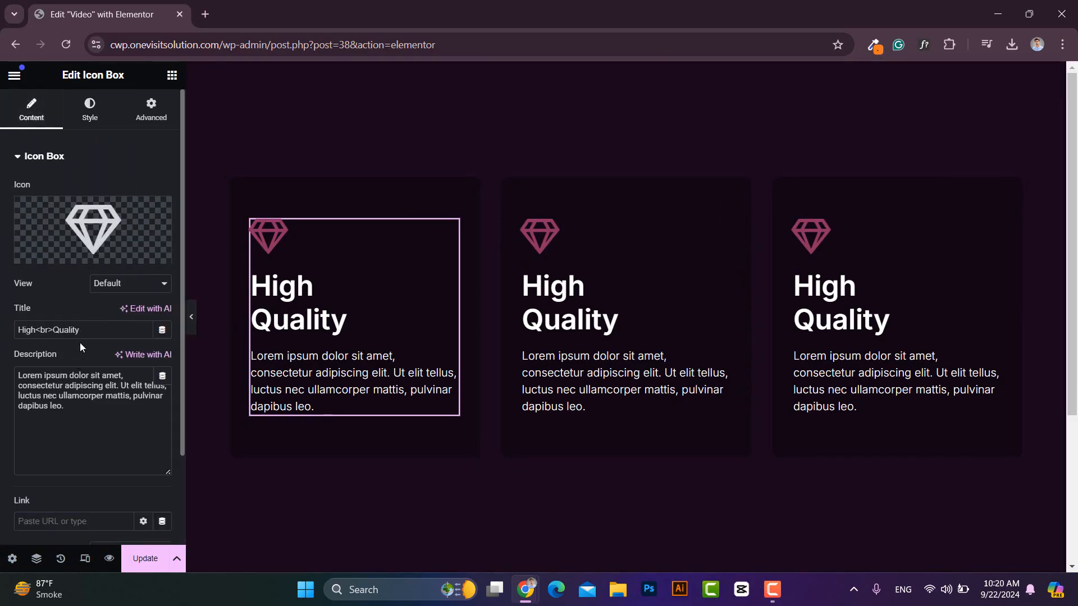
pyautogui.tripleClick(76, 329)
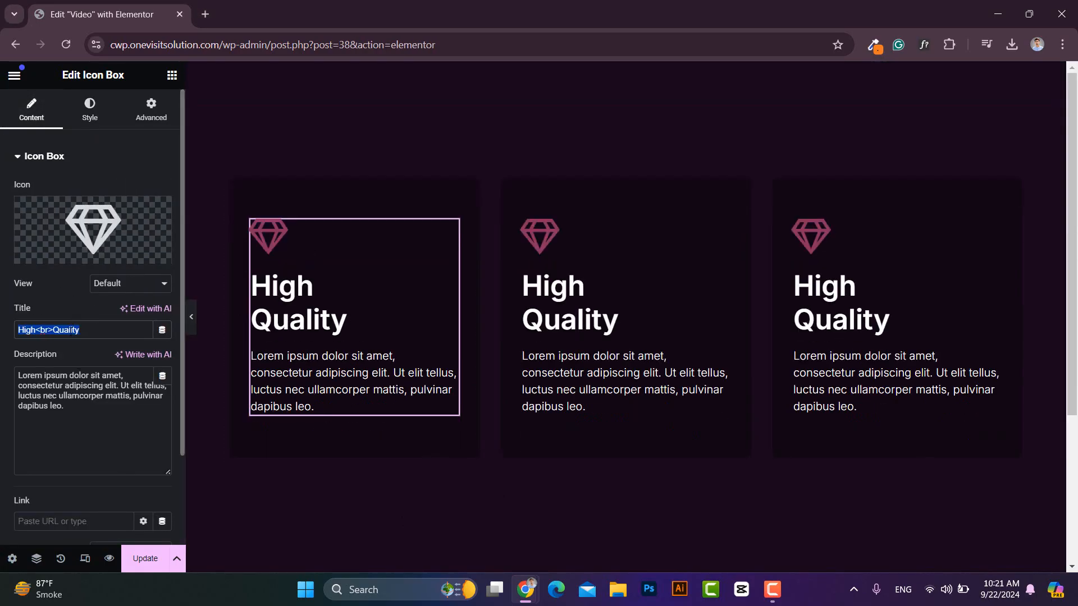
pyautogui.write('Creative<br>Design')
pyautogui.click(52, 248)
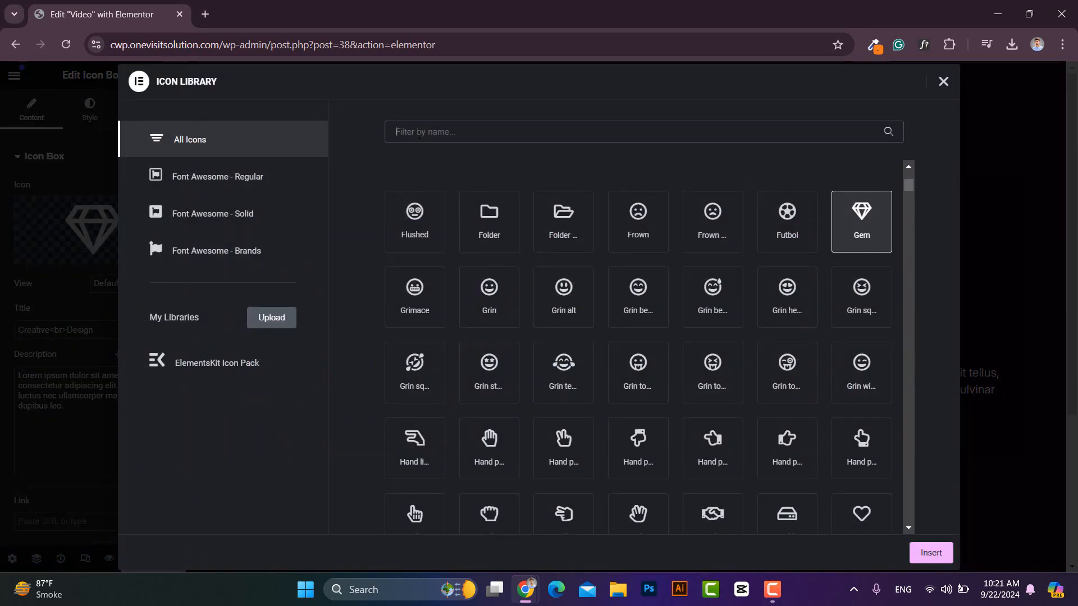
pyautogui.write('bul')
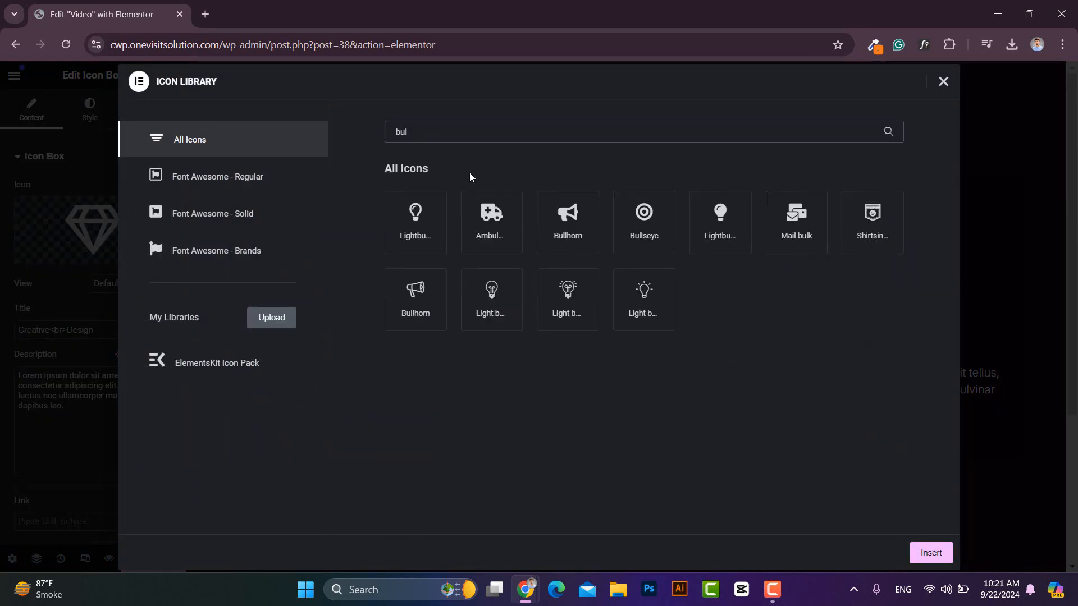
pyautogui.click(414, 226)
pyautogui.click(929, 551)
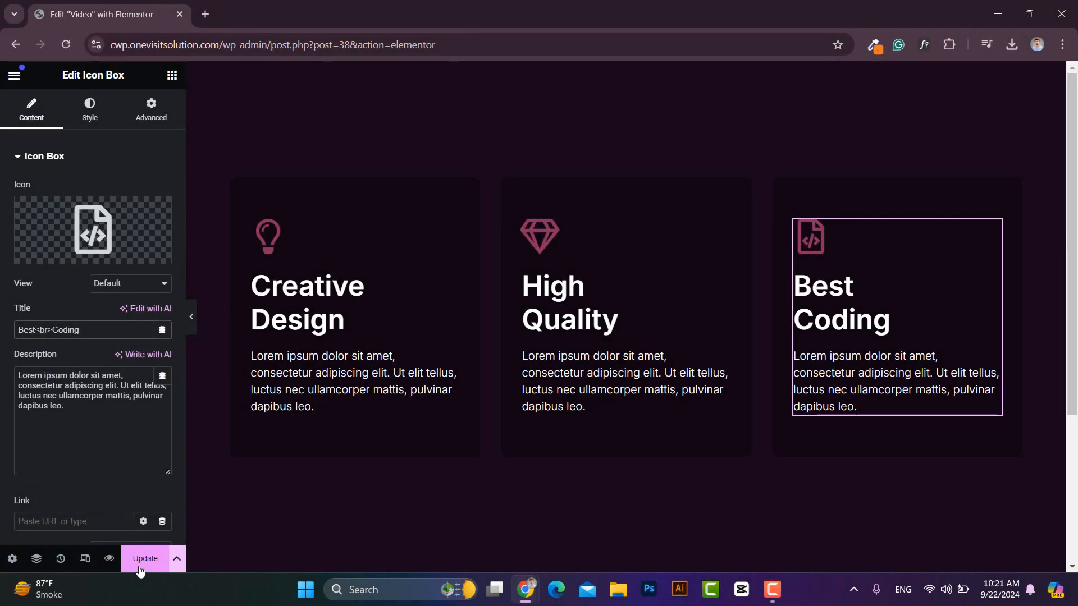
# - Save the page and hide the editing panel to preview the three finished cards
pyautogui.hotkey('ctrl', 's')
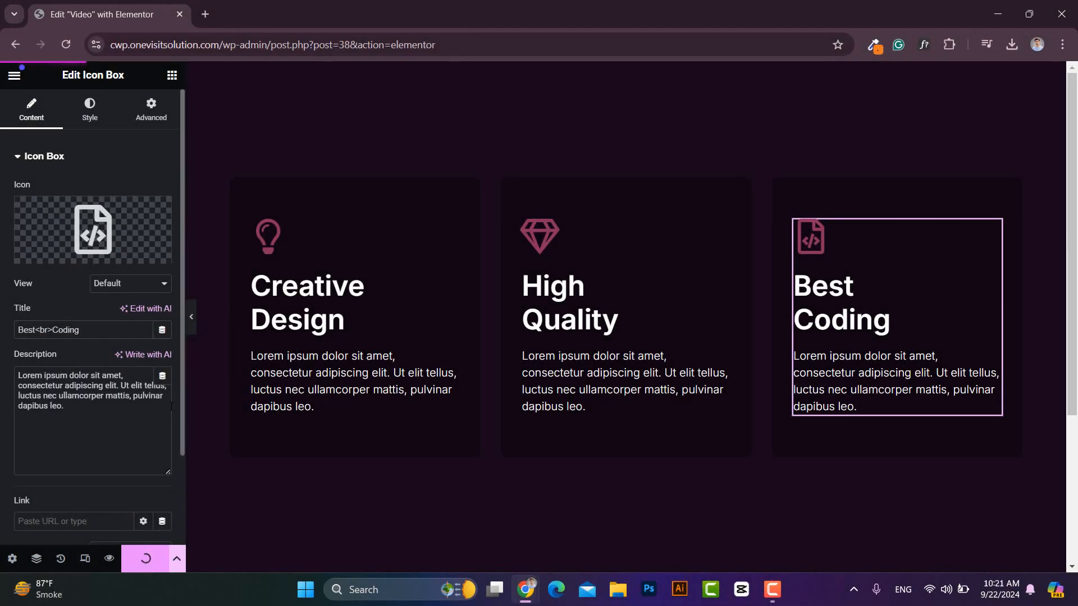
pyautogui.click(191, 315)
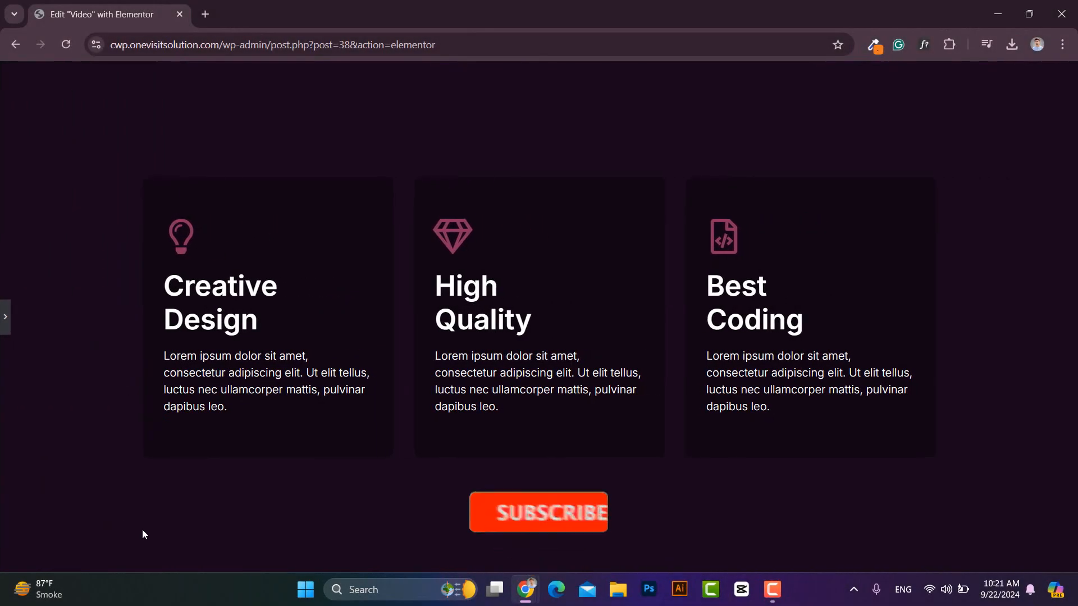